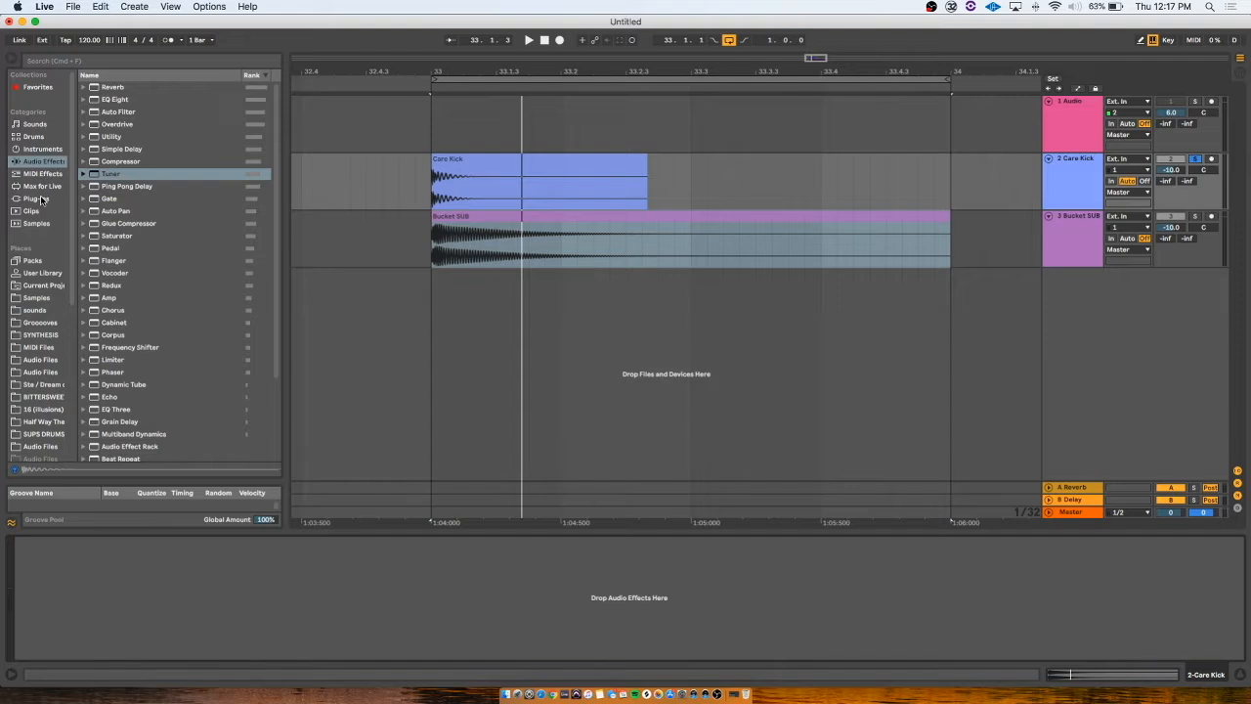
# - Inspect the Care Kick and Bucket SUB clips and look through their source samples in the SteLouse4 folder
pyautogui.click(1078, 250)
pyautogui.keyDown('shift'); pyautogui.click(1074, 197); pyautogui.keyUp('shift')
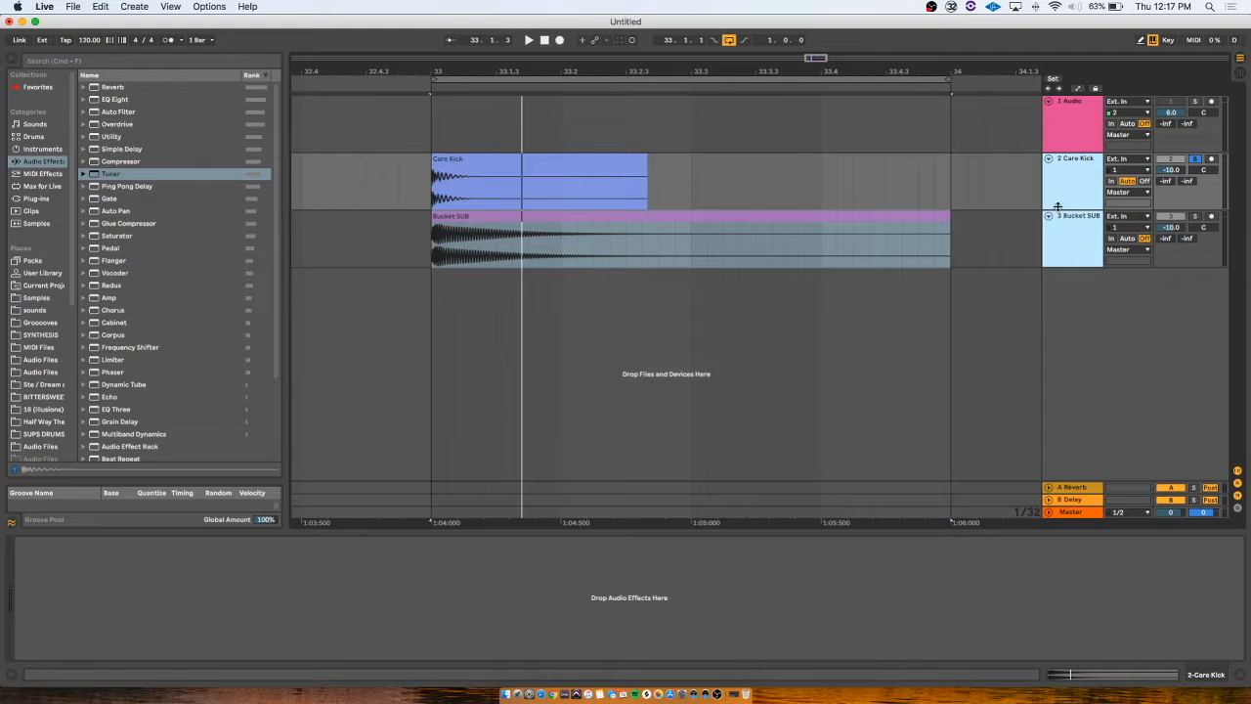
pyautogui.click(482, 221)
pyautogui.click(442, 166)
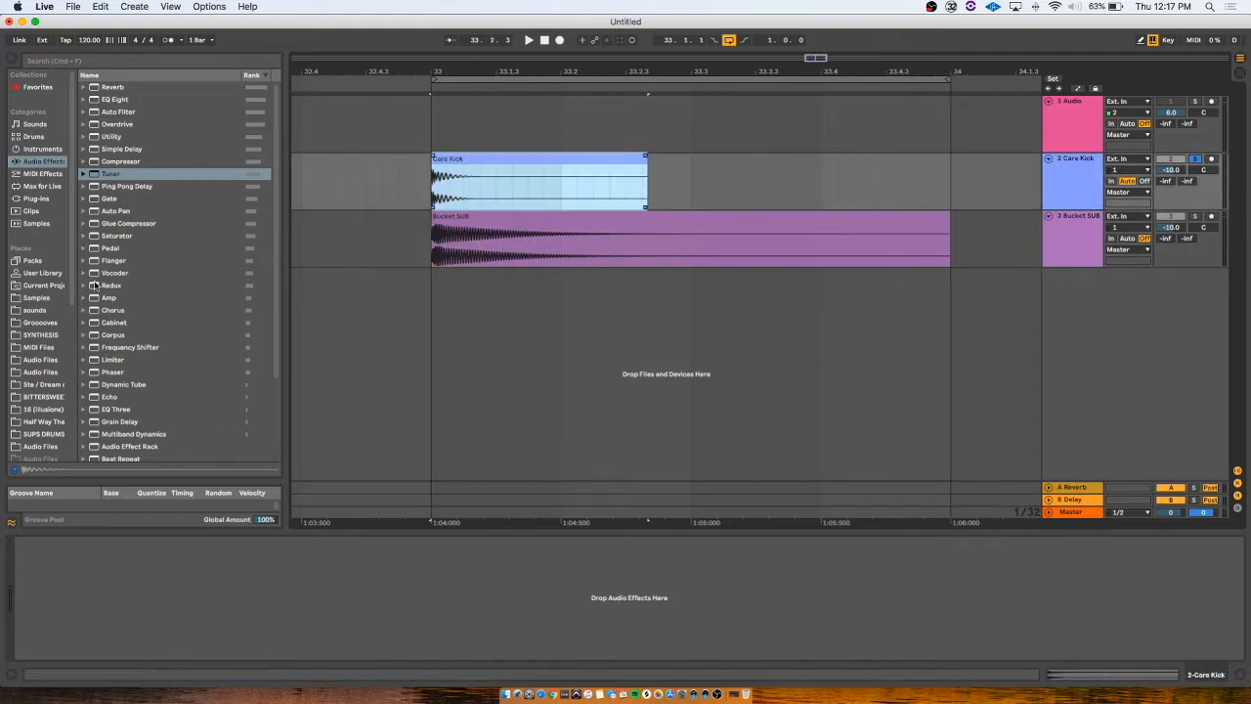
pyautogui.click(39, 298)
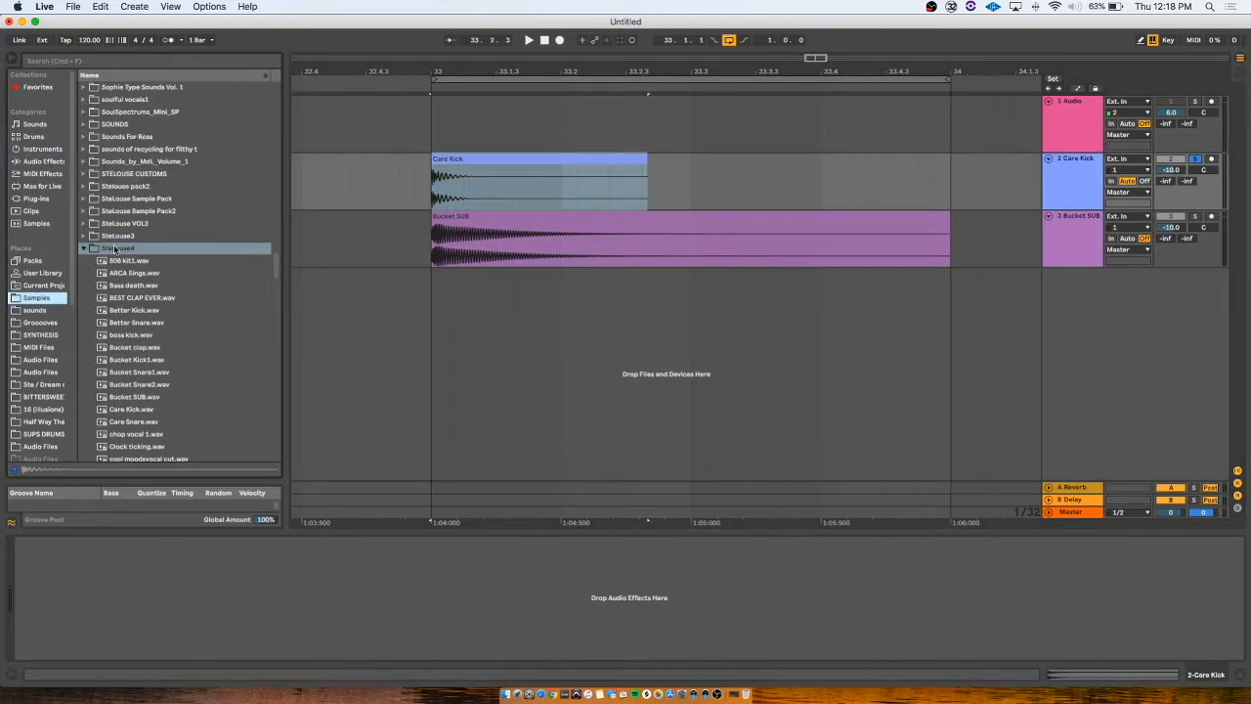
pyautogui.scroll(-5, 122, 293)
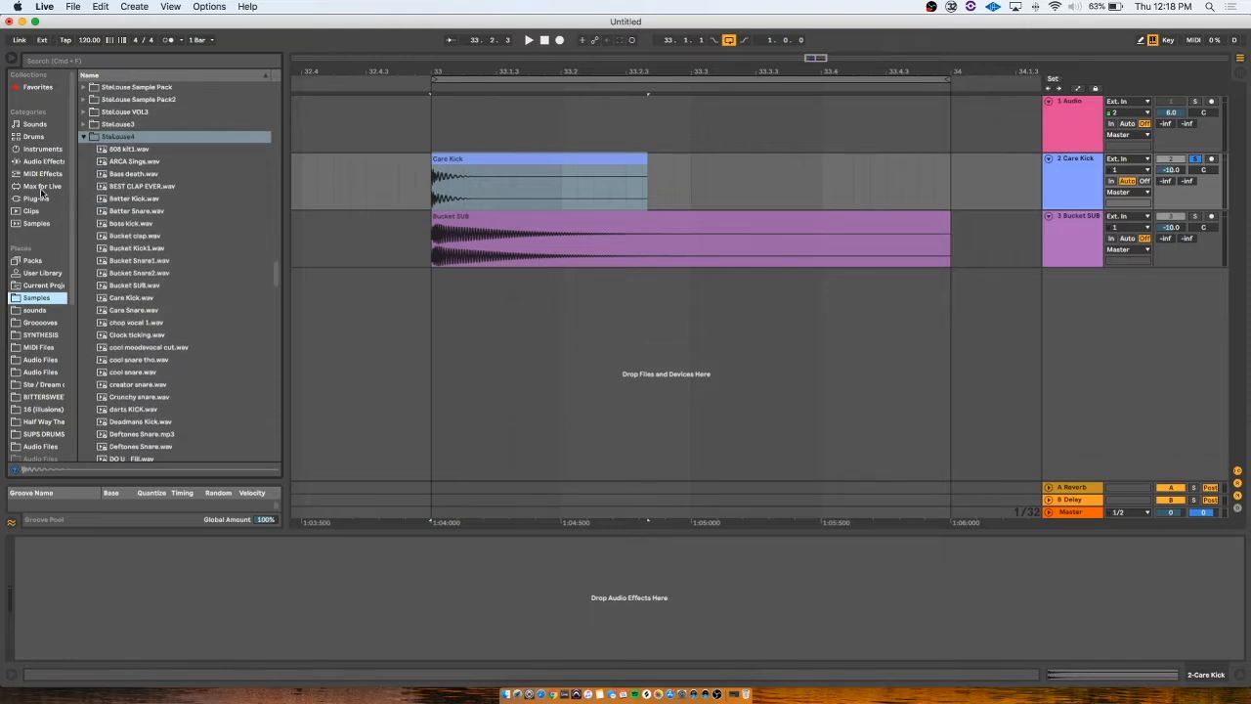
pyautogui.click(499, 159)
pyautogui.click(563, 250)
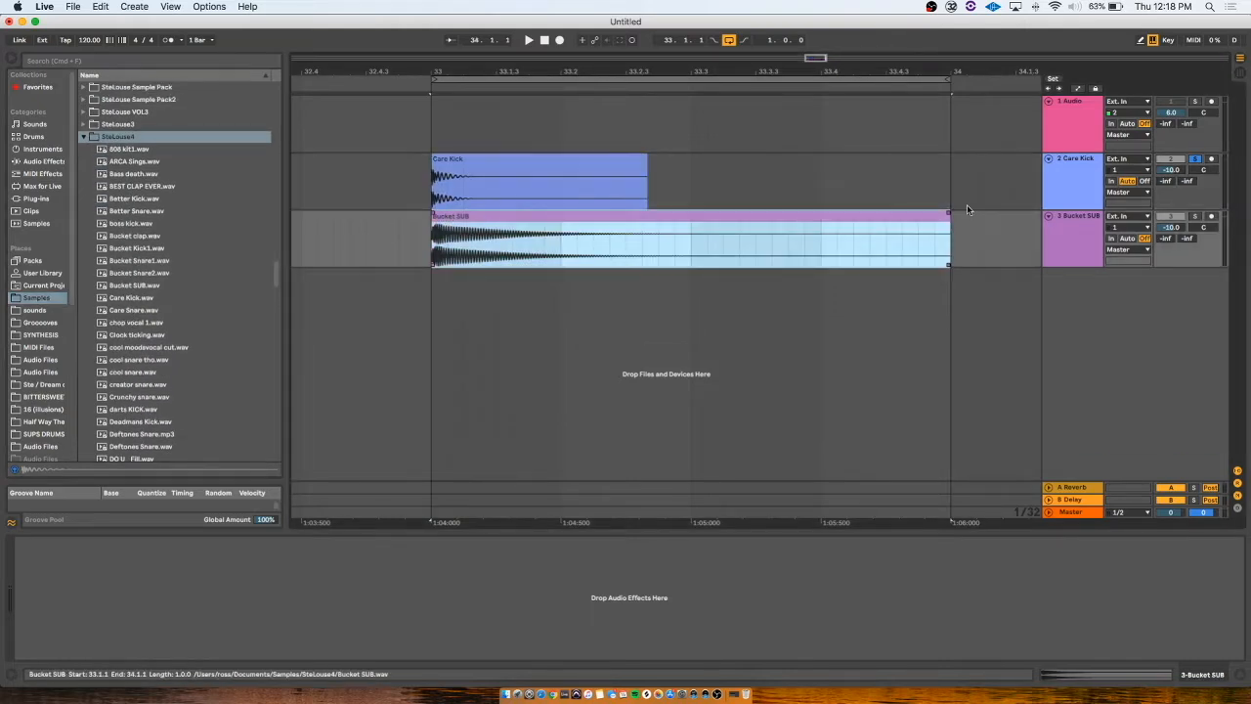
# - Audition the Care Kick and Bucket SUB tracks one after the other in solo
pyautogui.click(1197, 159)
pyautogui.click(1196, 159)
pyautogui.press('space')
pyautogui.press('space')
pyautogui.click(1196, 217)
pyautogui.press('space')
pyautogui.press('space')
pyautogui.click(1069, 207)
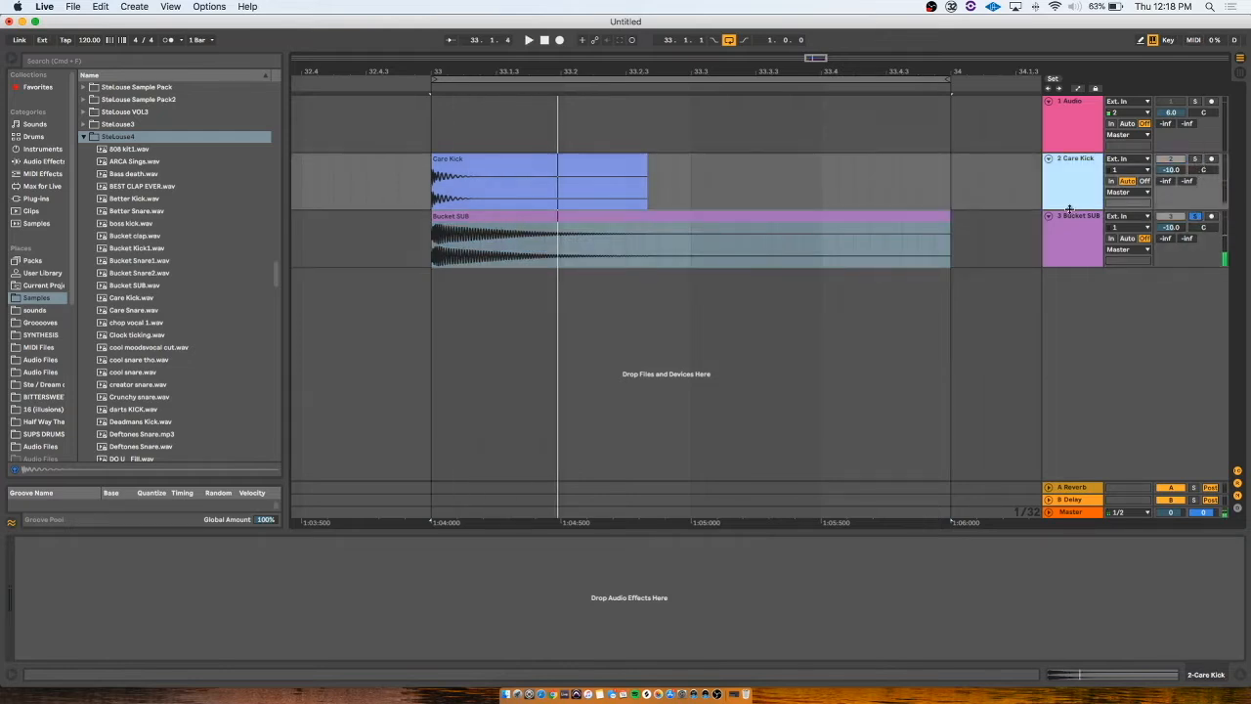
pyautogui.click(599, 220)
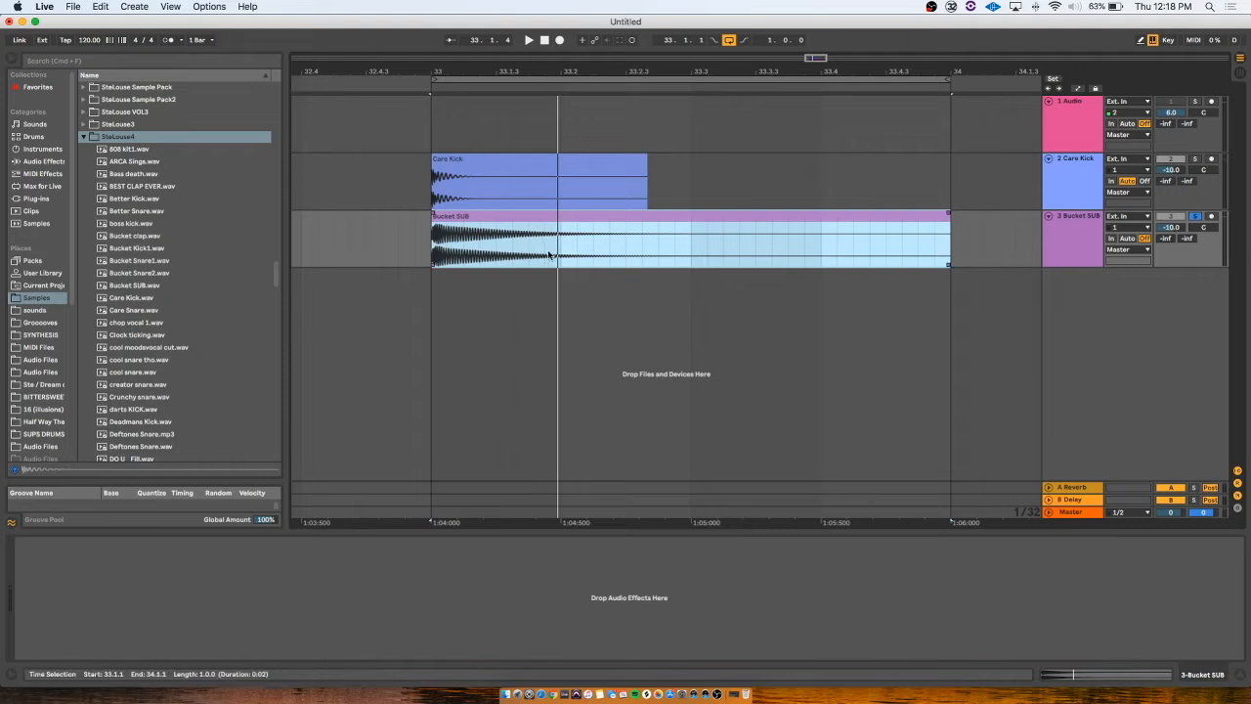
# - Try the default Corpus effect on the Care Kick track with both tracks soloed, and remove it from the track
pyautogui.click(86, 138)
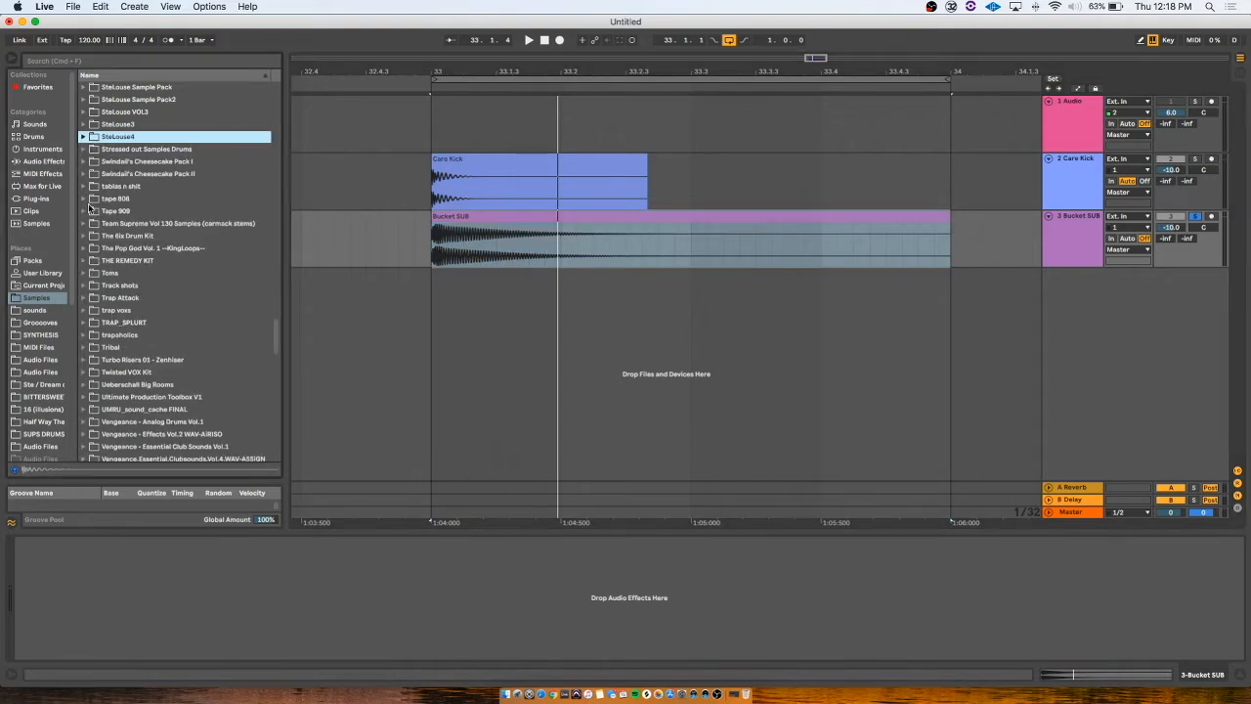
pyautogui.click(43, 162)
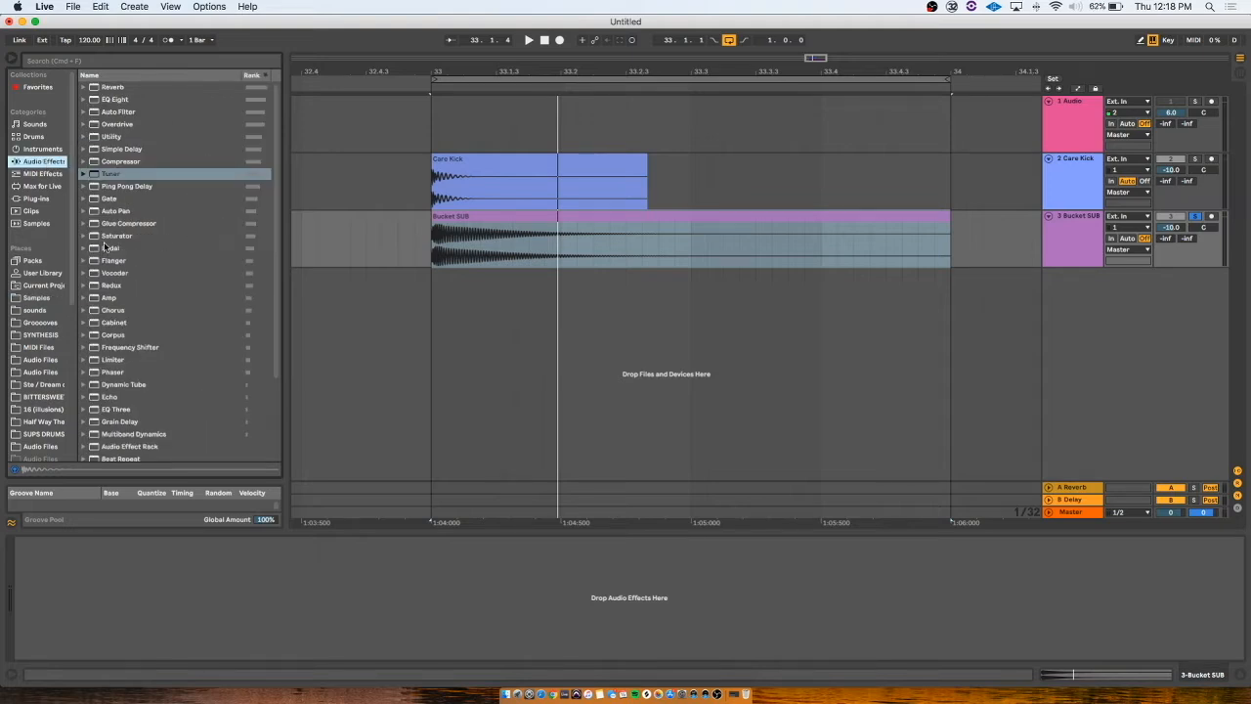
pyautogui.moveTo(98, 334); pyautogui.dragTo(499, 190)
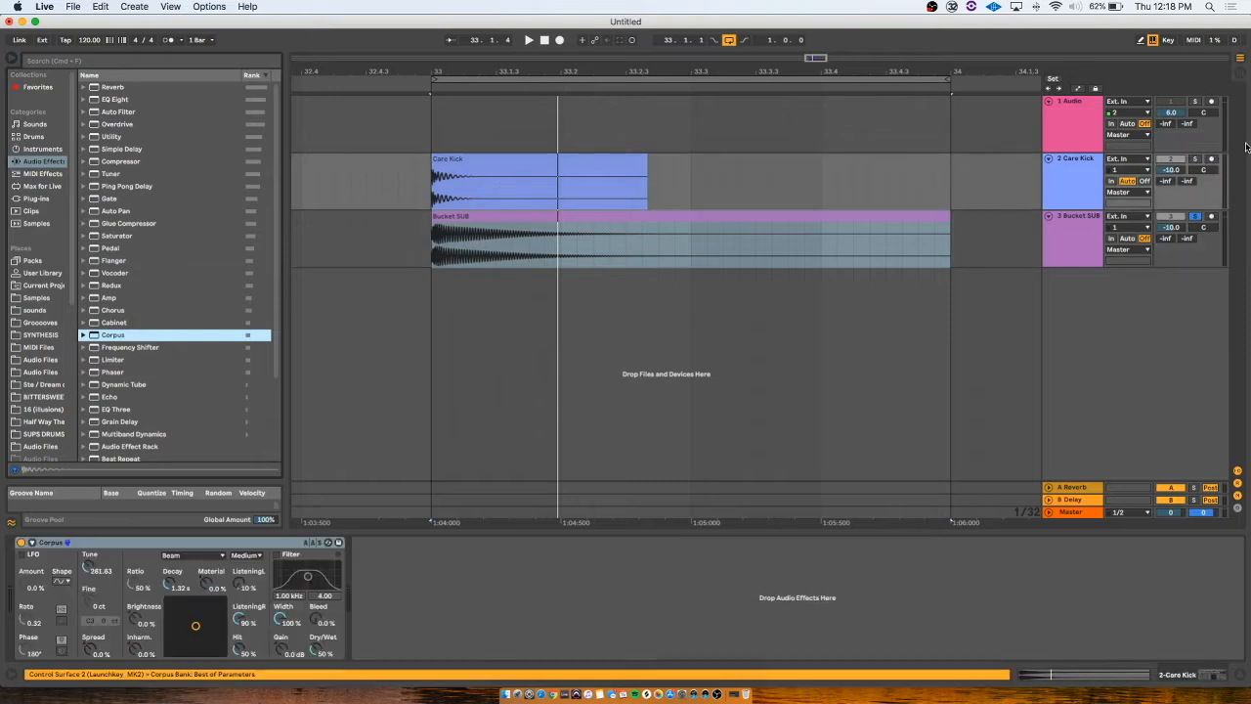
pyautogui.click(1193, 159)
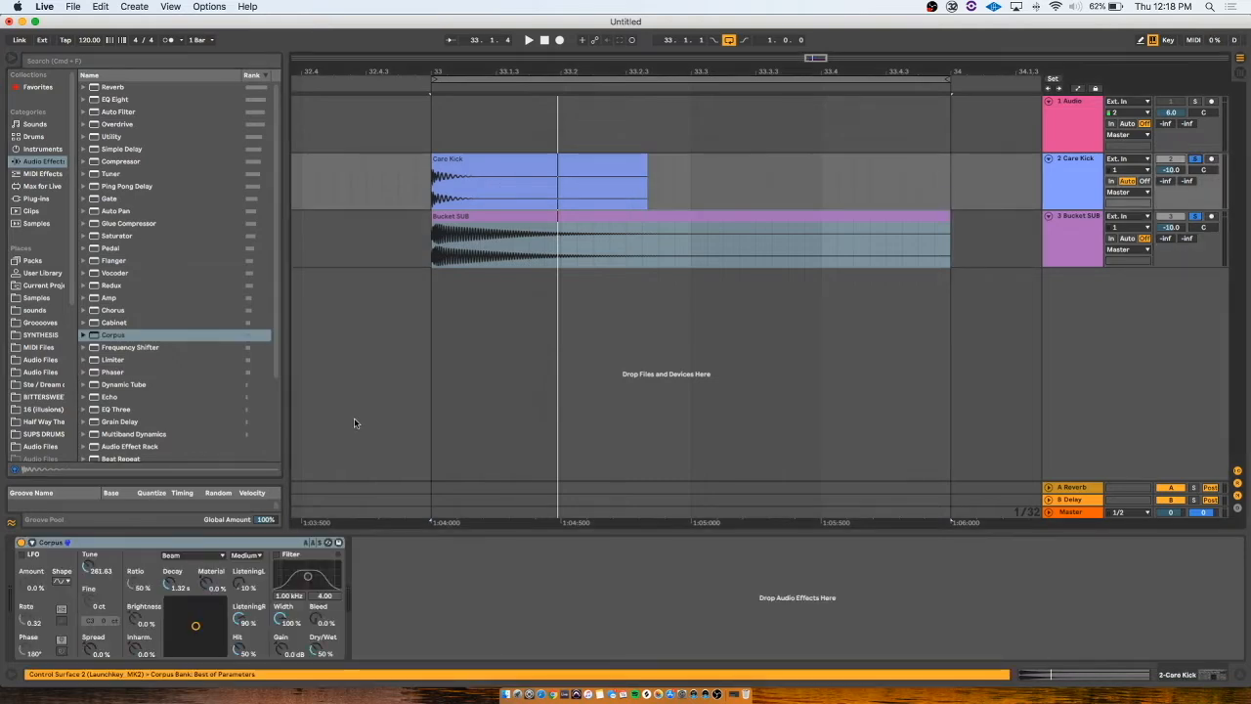
pyautogui.press('space')
pyautogui.press('space')
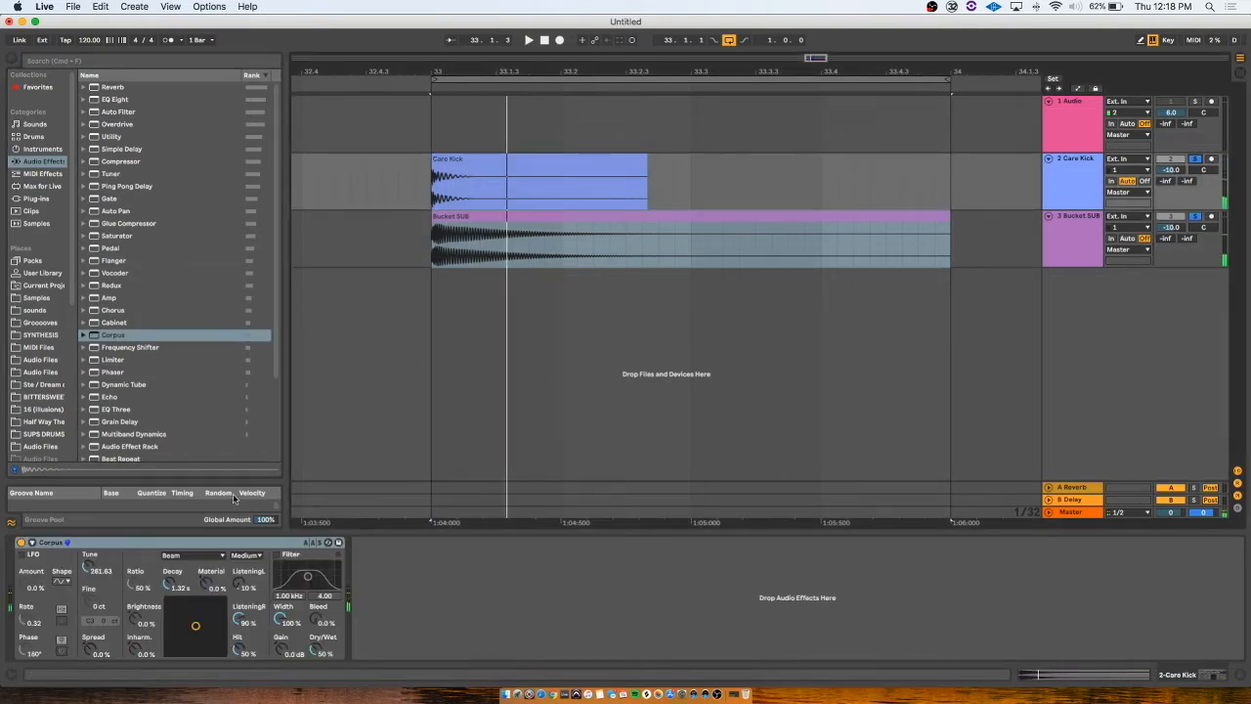
pyautogui.click(84, 335)
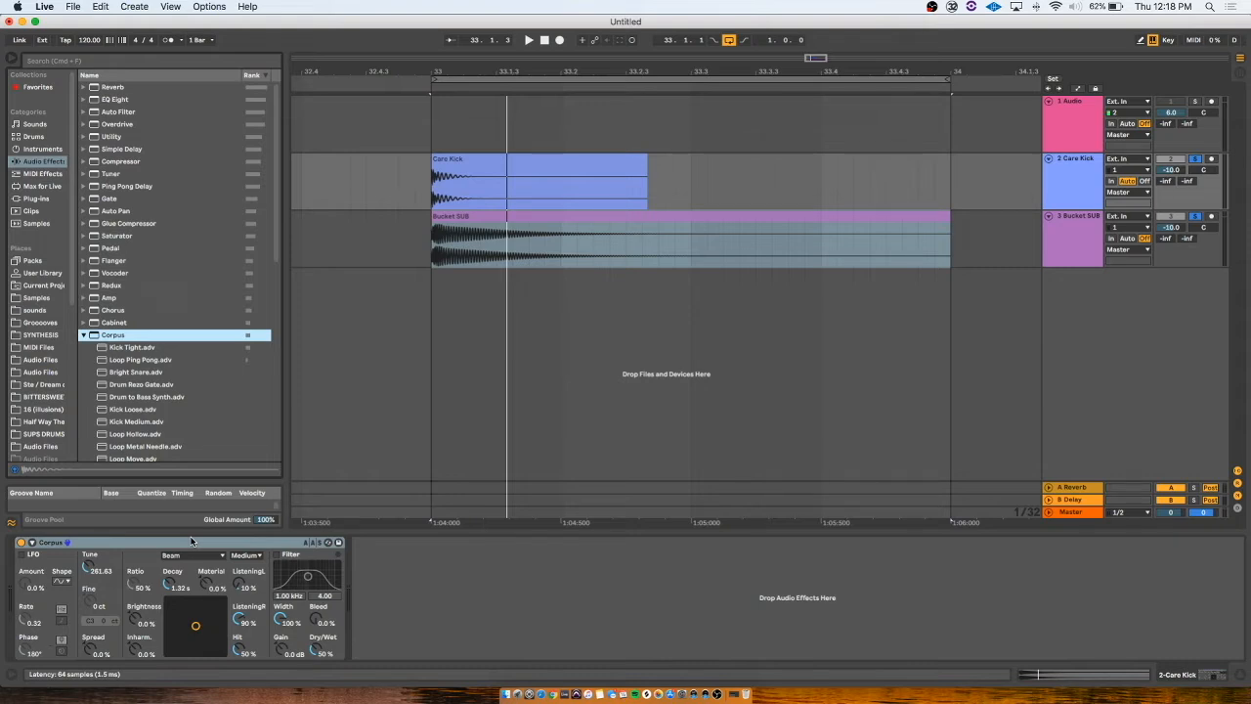
pyautogui.click(224, 541)
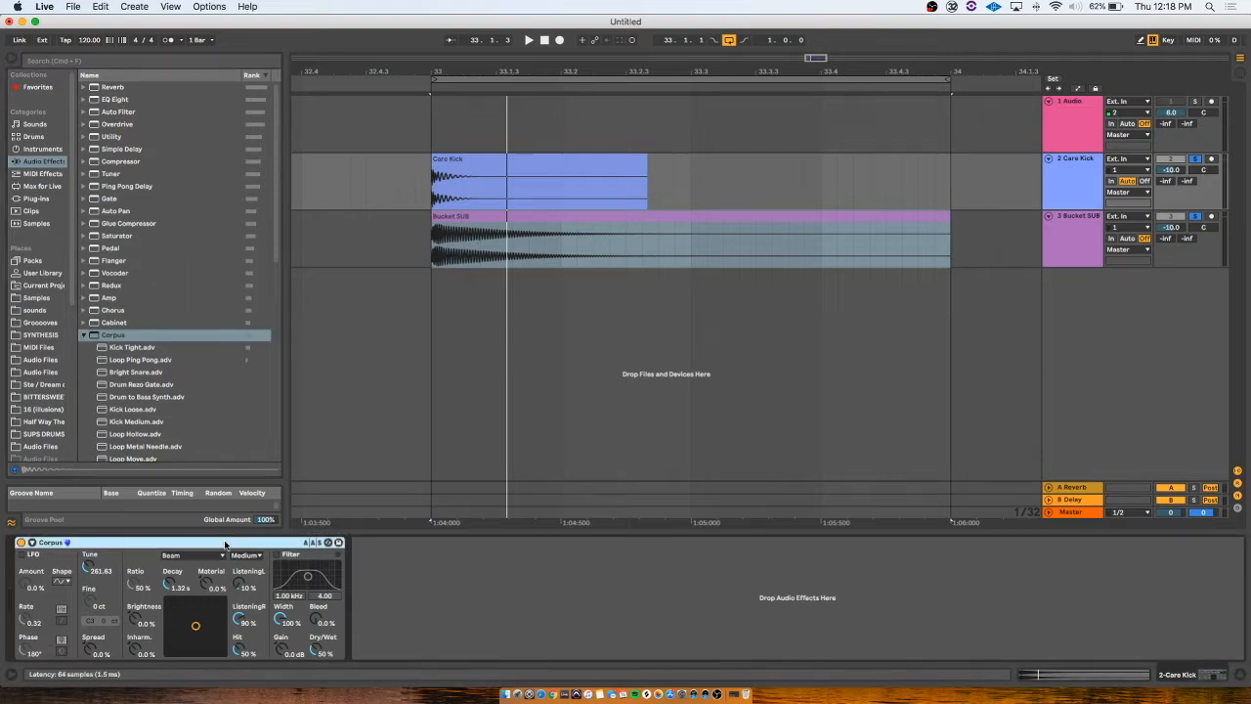
pyautogui.press('Delete')
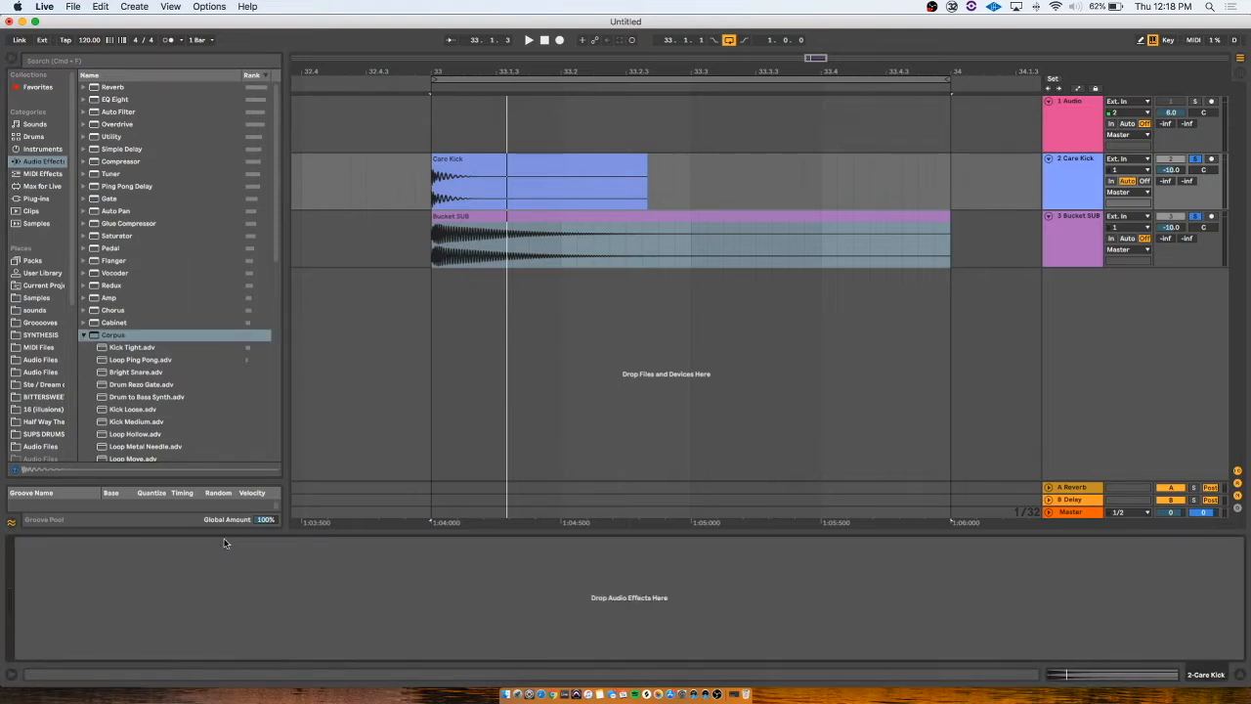
# - Load the Corpus preset Kick Tight on the Care Kick track and set its tune to 66.86, checking by playback
pyautogui.click(82, 336)
pyautogui.click(82, 336)
pyautogui.moveTo(108, 348); pyautogui.dragTo(491, 207)
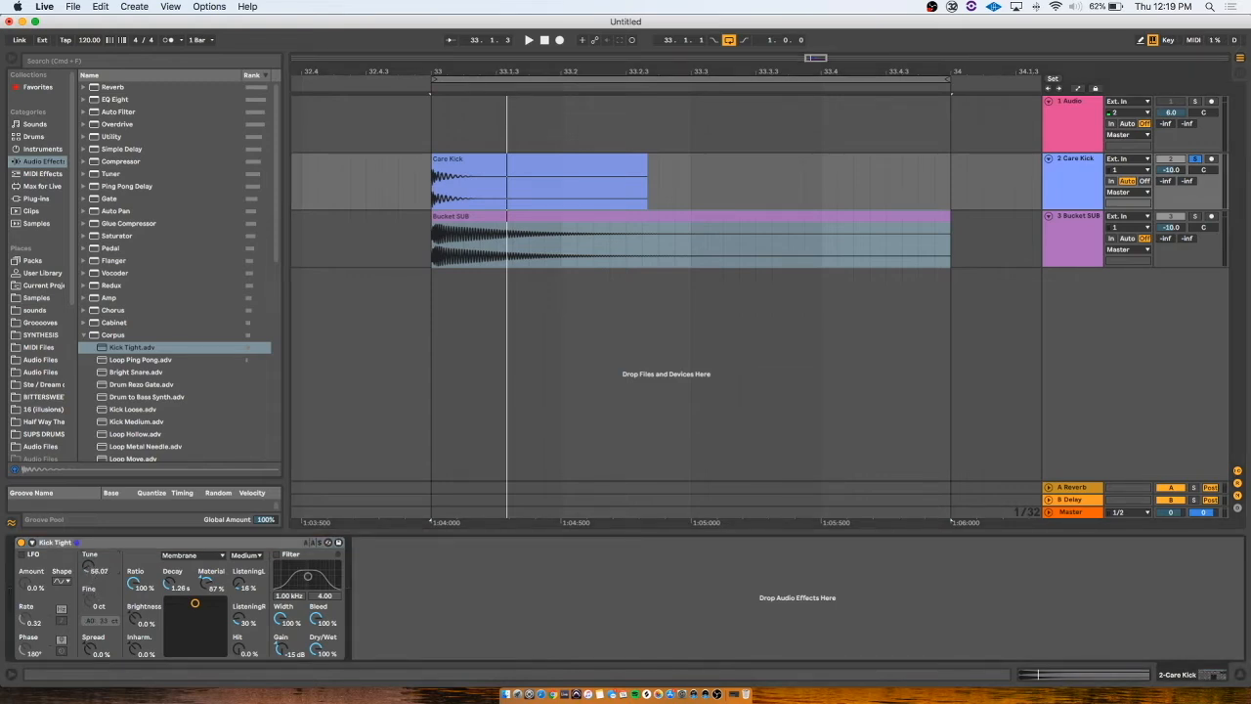
pyautogui.moveTo(89, 573); pyautogui.dragTo(89, 581)
pyautogui.press('space')
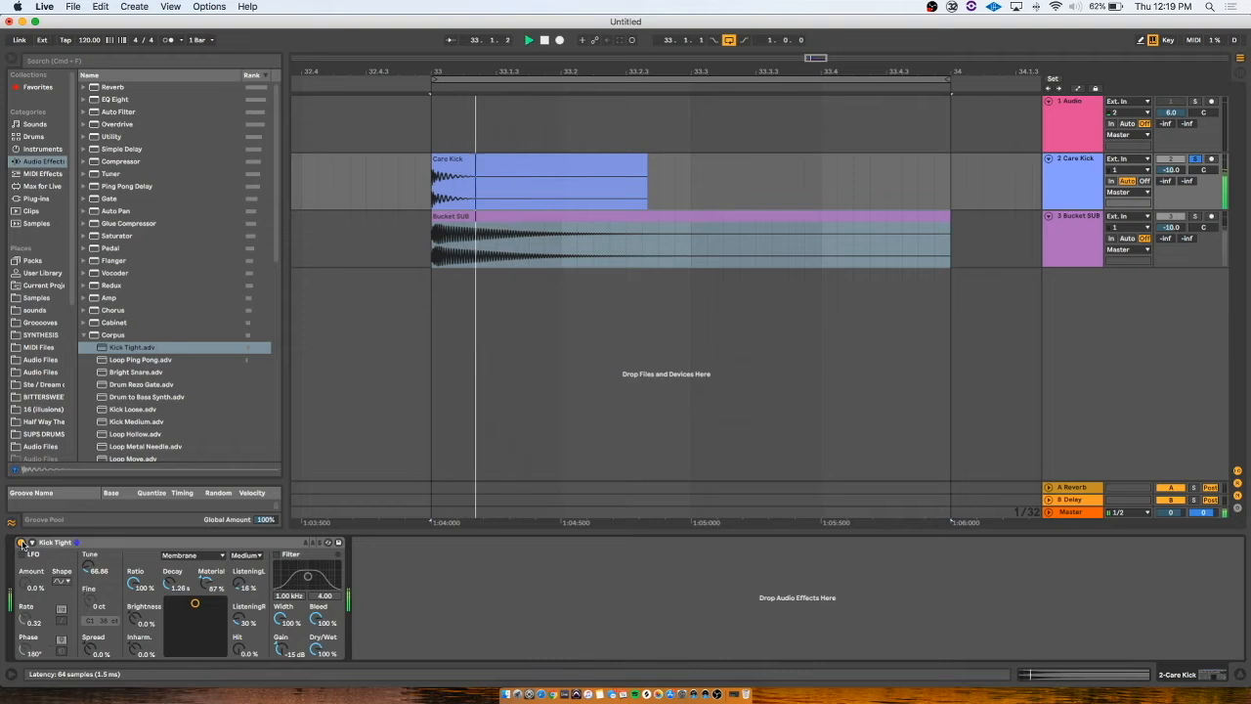
pyautogui.press('space')
# - Raise the Kick Tight decay to 3.74 s with slightly more material, and play the result
pyautogui.moveTo(194, 603)
pyautogui.mouseDown()
pyautogui.moveTo(175, 608)
pyautogui.moveTo(202, 603)
pyautogui.mouseUp()
pyautogui.press('space')
pyautogui.press('space')
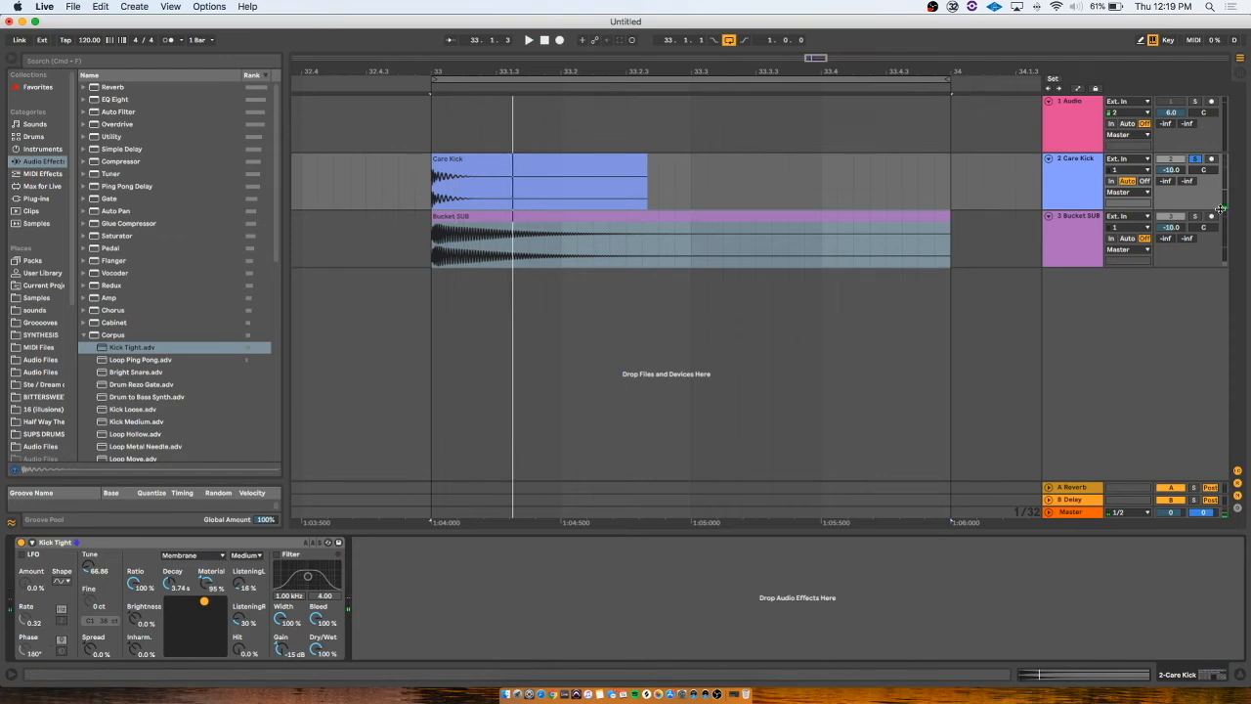
# - Insert a new audio track below Bucket SUB and set its monitoring to In
pyautogui.click(1077, 224)
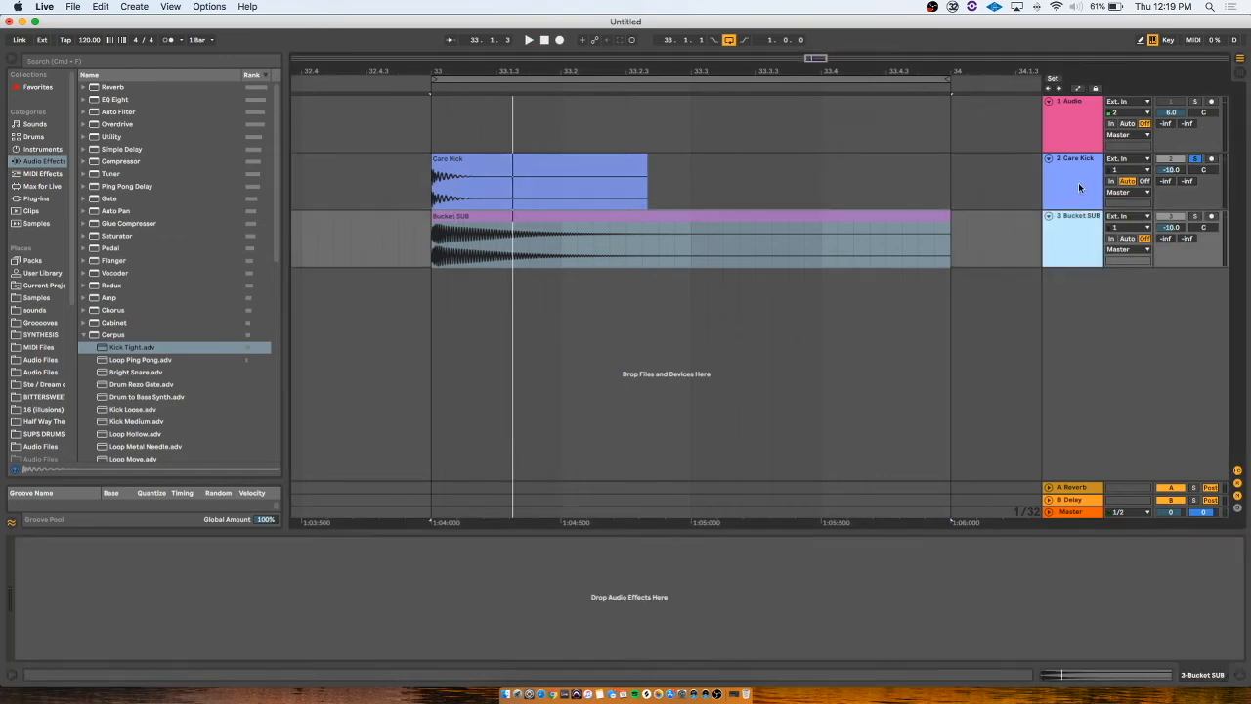
pyautogui.click(1080, 184)
pyautogui.click(1075, 240)
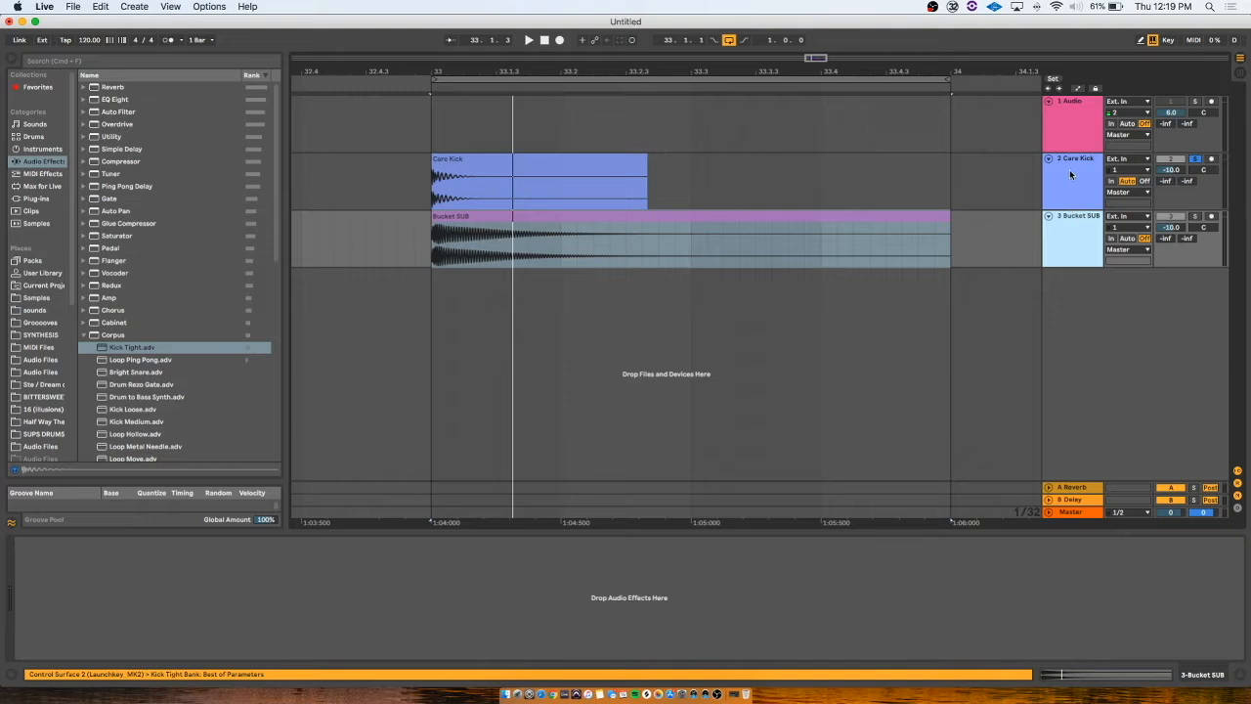
pyautogui.click(1070, 205)
pyautogui.click(1069, 251)
pyautogui.press('super+t')
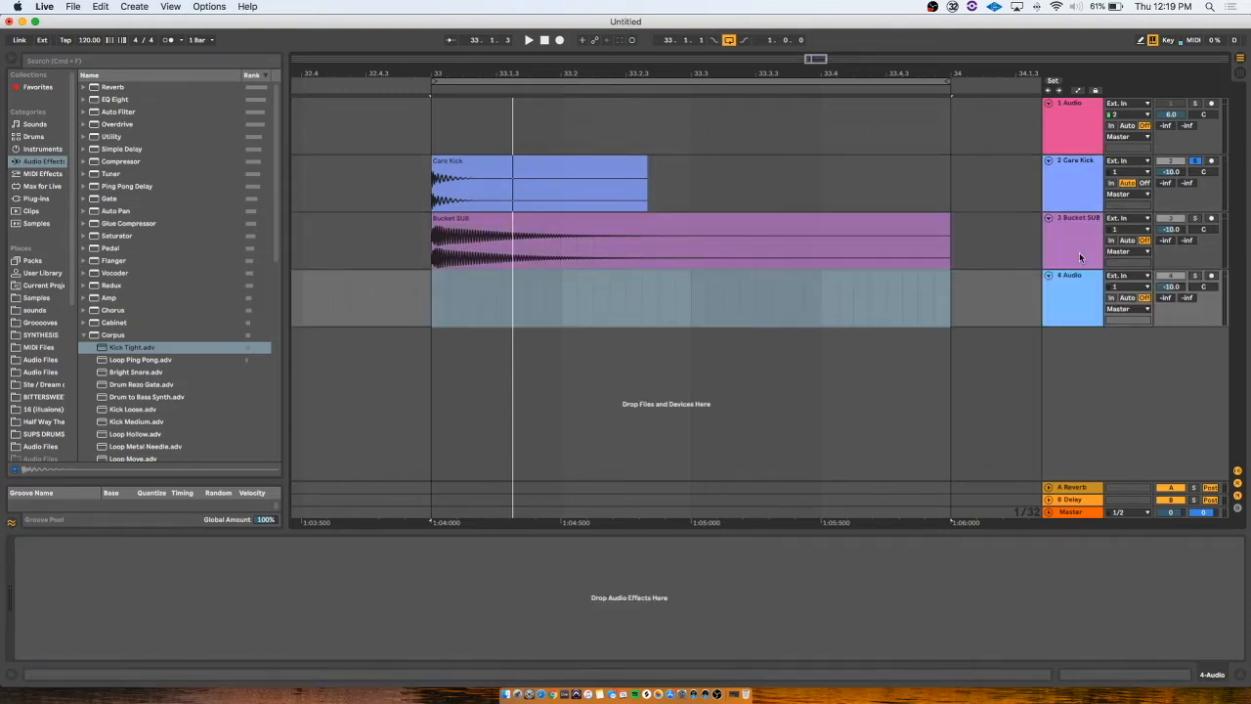
pyautogui.click(1111, 297)
# - Route the audio outputs of both the Care Kick and Bucket SUB tracks to the 4-Audio track
pyautogui.click(1082, 232)
pyautogui.click(1080, 199)
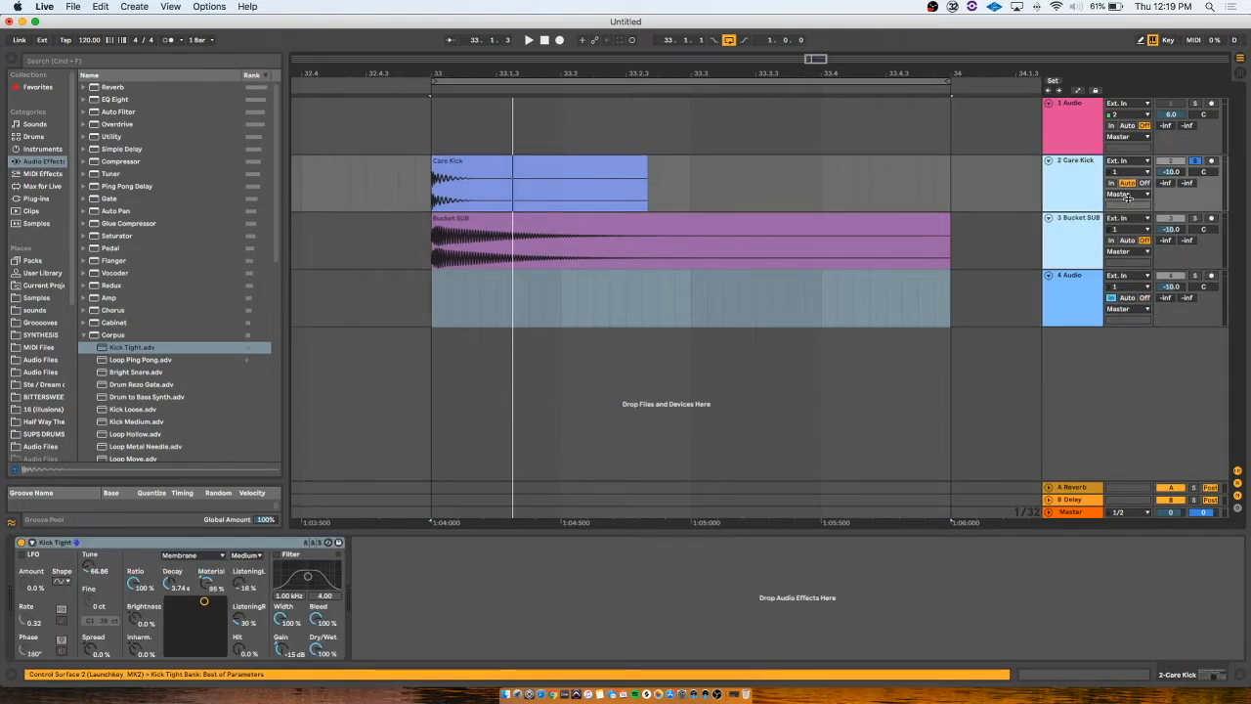
pyautogui.click(1129, 195)
pyautogui.click(1120, 256)
# - Rename the 4-Audio track as KIK SUB and solo it
pyautogui.click(1075, 293)
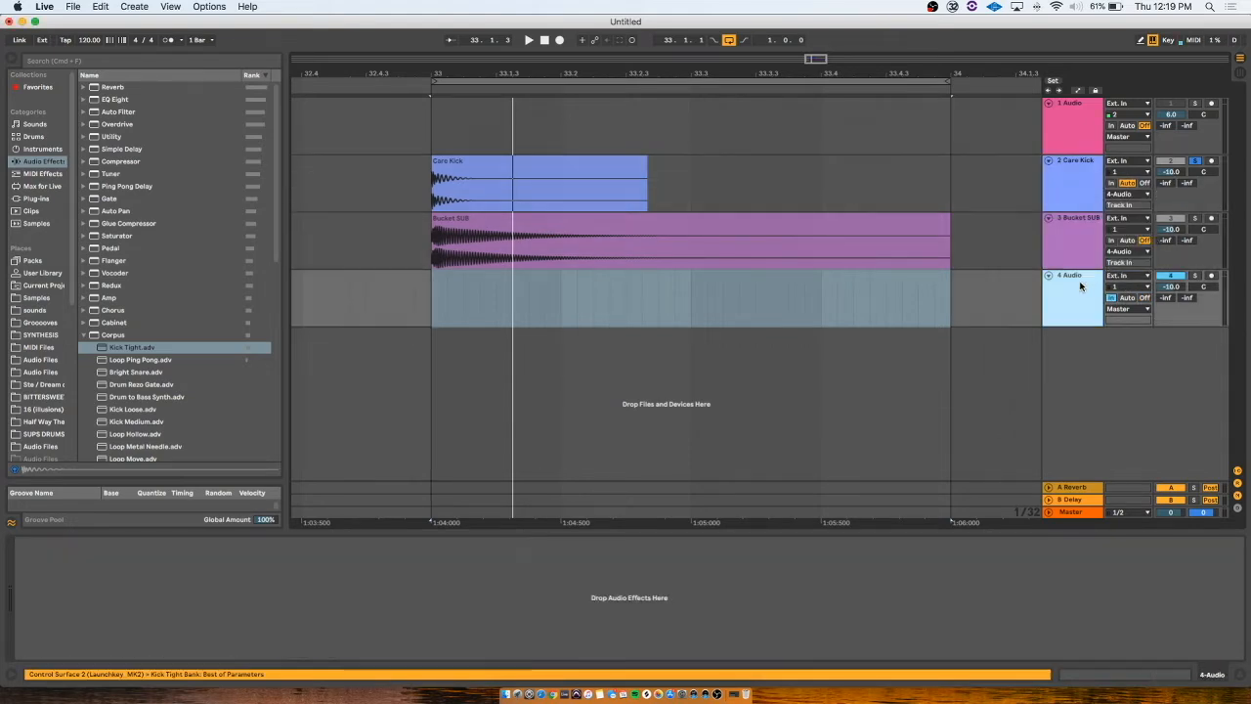
pyautogui.press('super+r')
pyautogui.write('K')
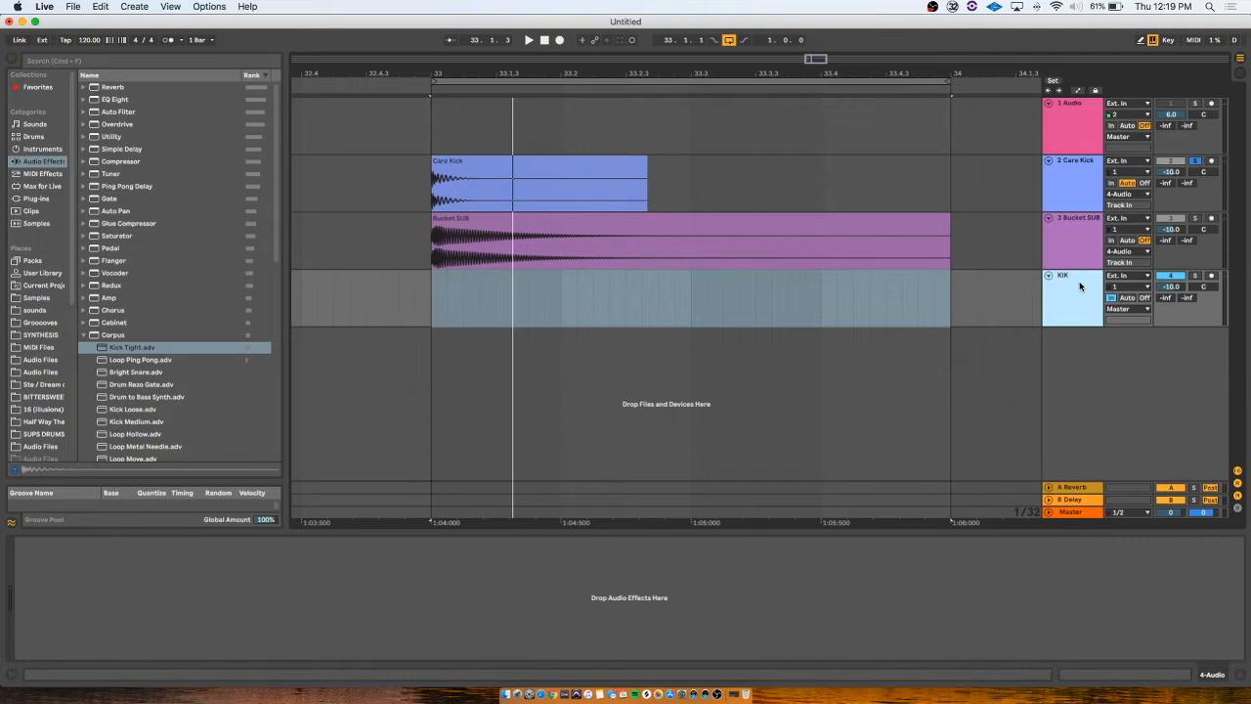
pyautogui.press('Return')
pyautogui.click(1194, 274)
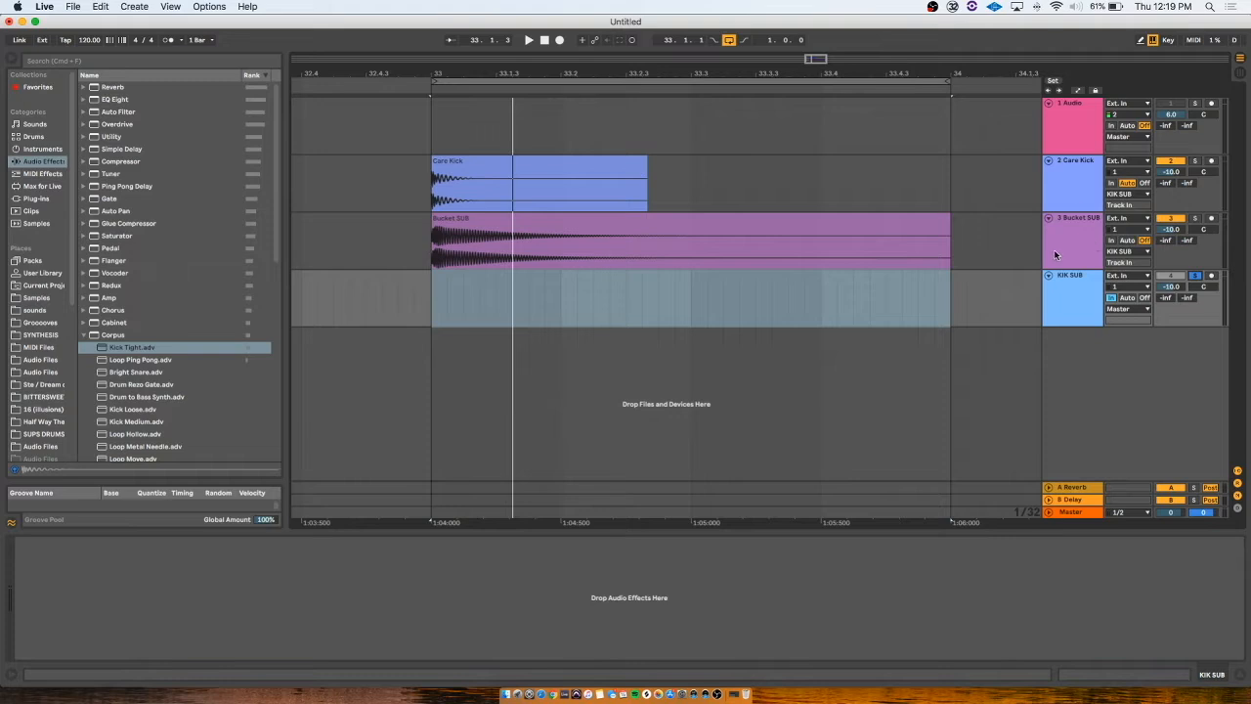
# - Shorten the loop to two beats, from 33.1.1 to 33.3.1, and set the KIK SUB track volume to 0 dB during playback
pyautogui.click(1078, 193)
pyautogui.click(1080, 247)
pyautogui.click(1081, 302)
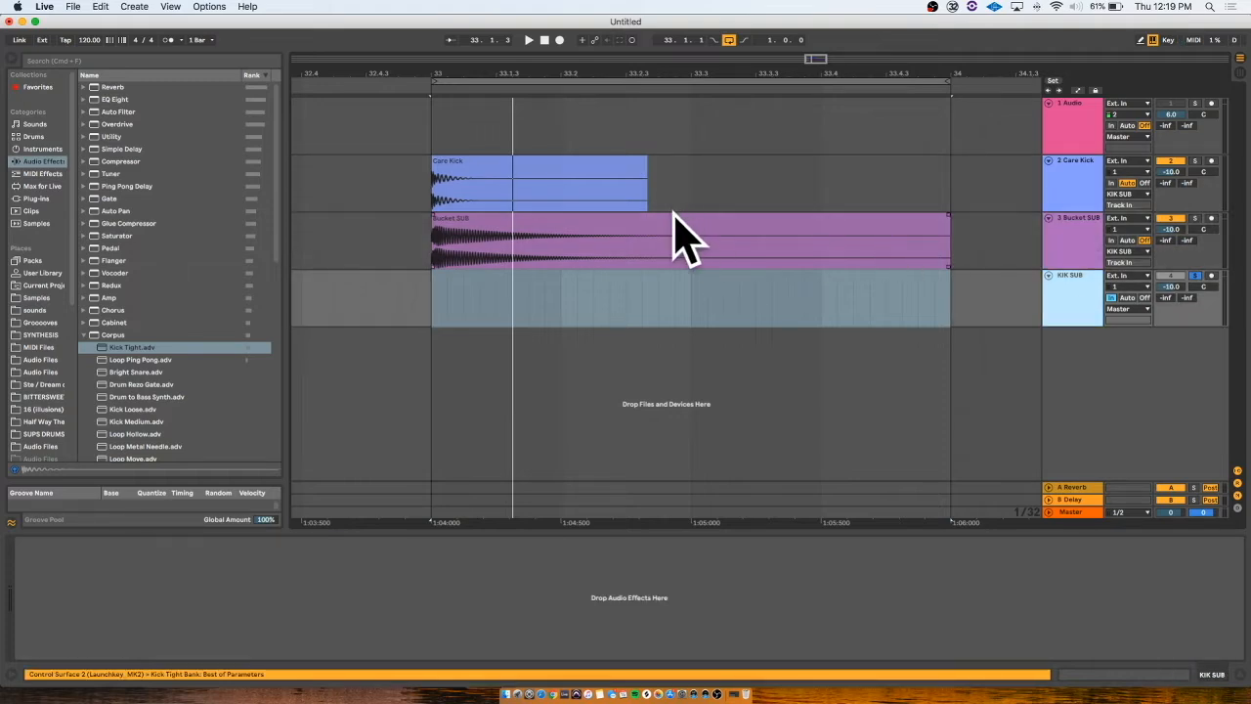
pyautogui.press('space')
pyautogui.moveTo(946, 82); pyautogui.dragTo(694, 88)
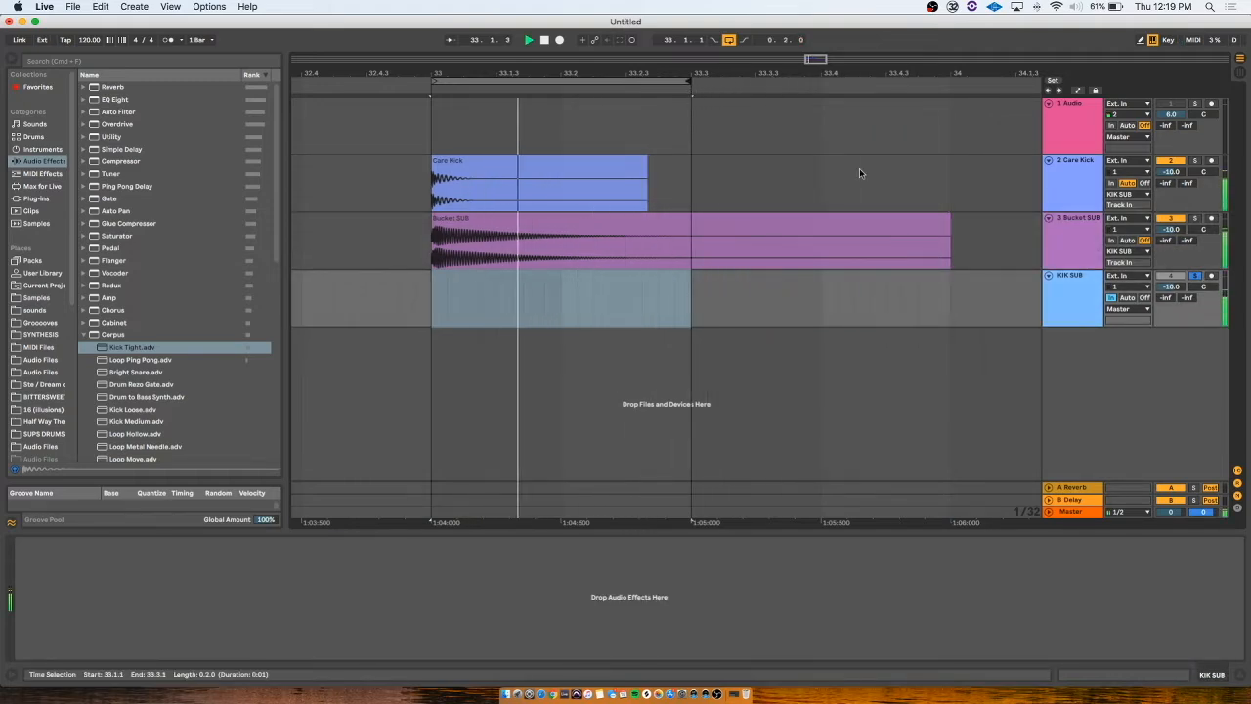
pyautogui.moveTo(1171, 285); pyautogui.dragTo(1174, 263)
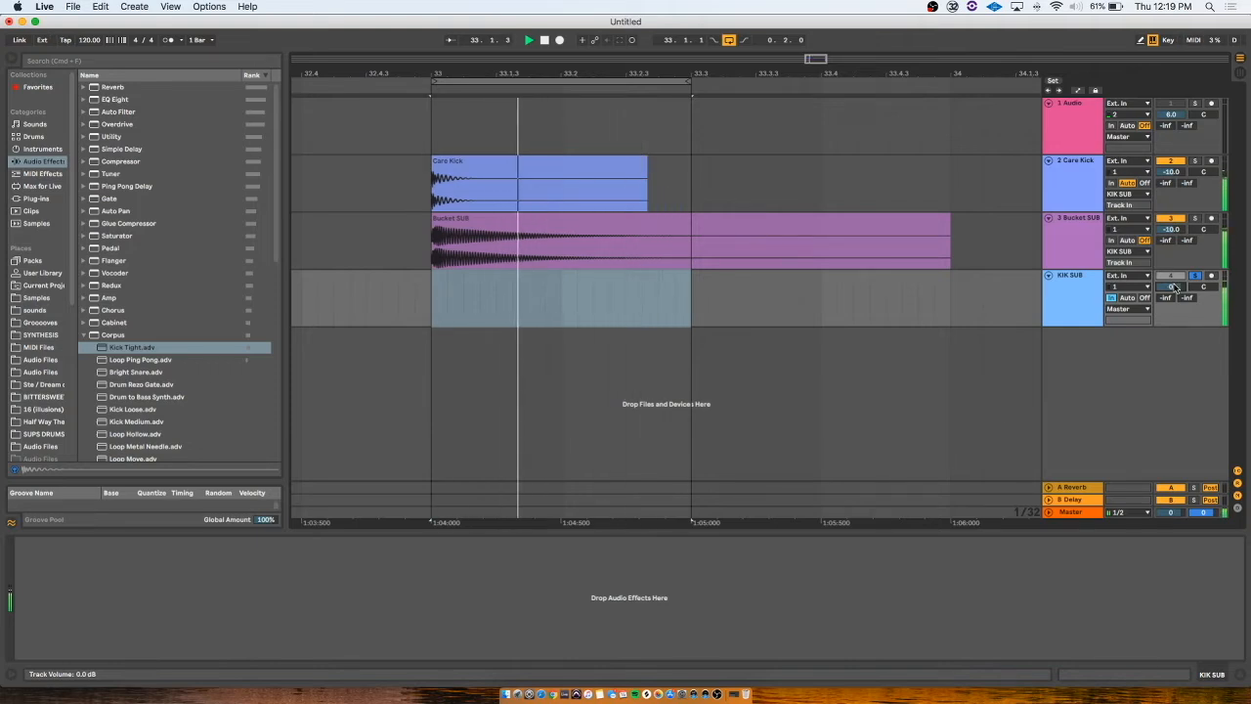
pyautogui.click(438, 224)
pyautogui.press('space')
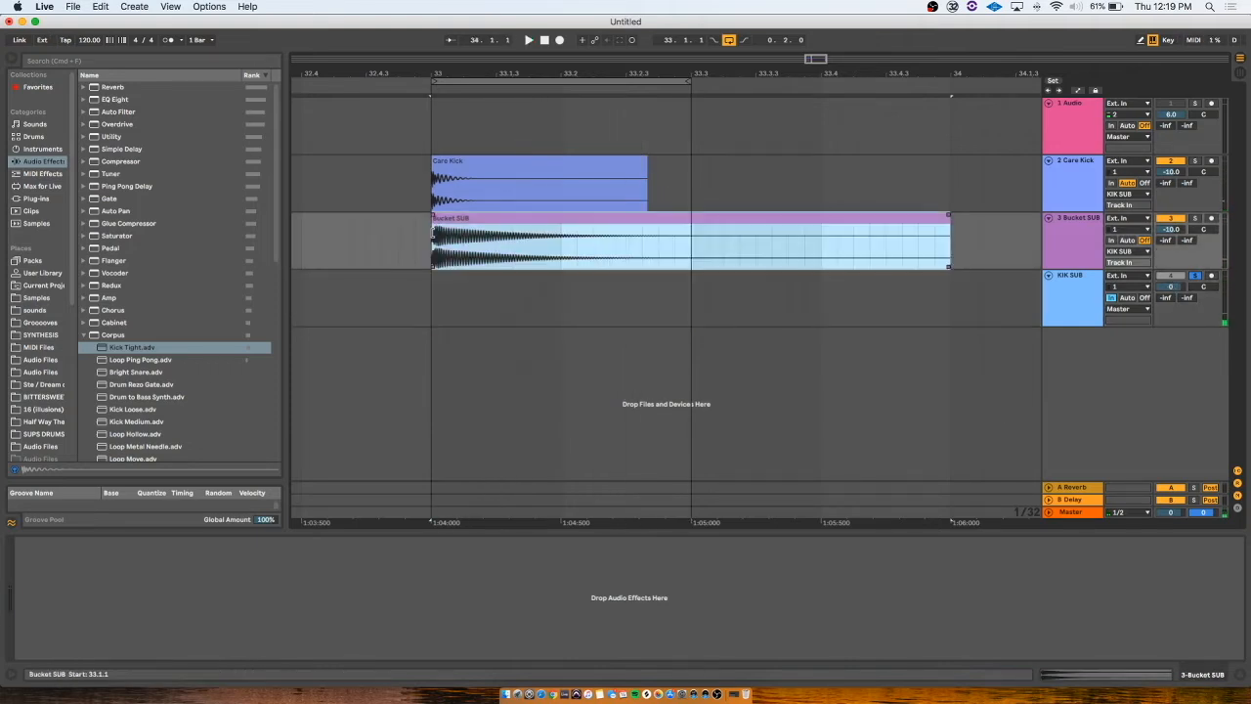
# - Add a Compressor to the Bucket SUB track, sidechain it from 2-Care Kick, and set its threshold to -20.1 dB during playback
pyautogui.moveTo(94, 162); pyautogui.dragTo(463, 254)
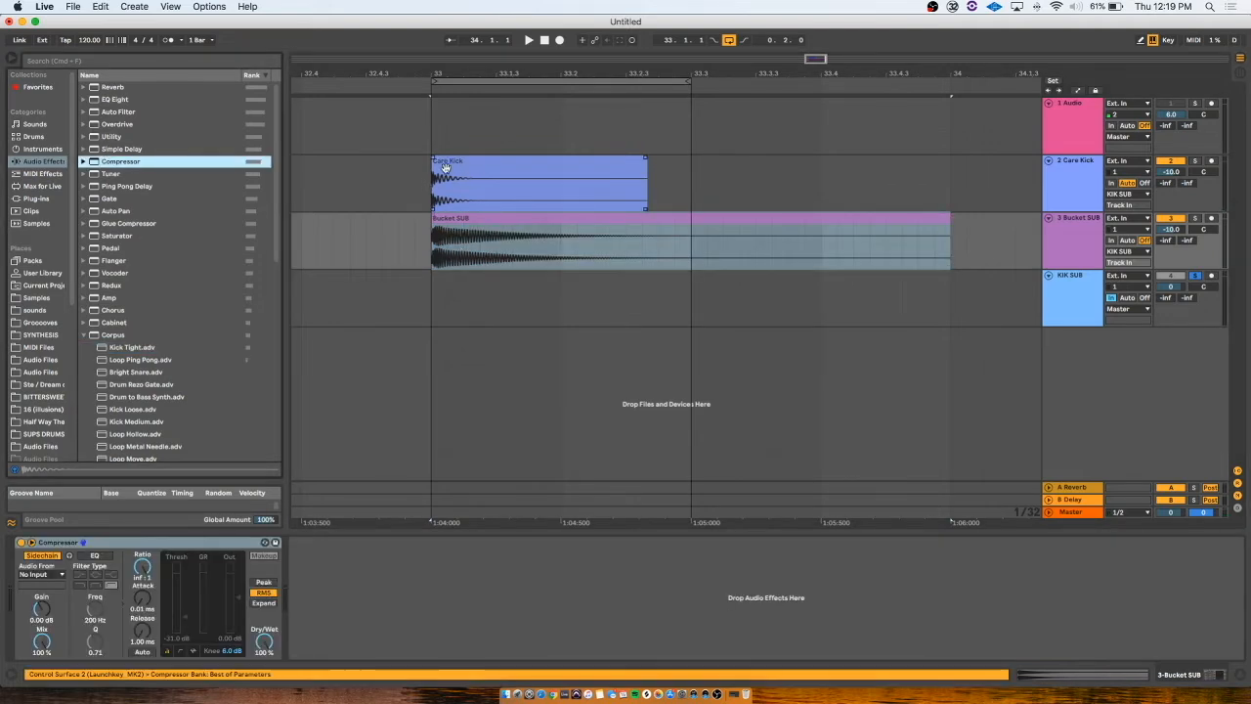
pyautogui.click(55, 574)
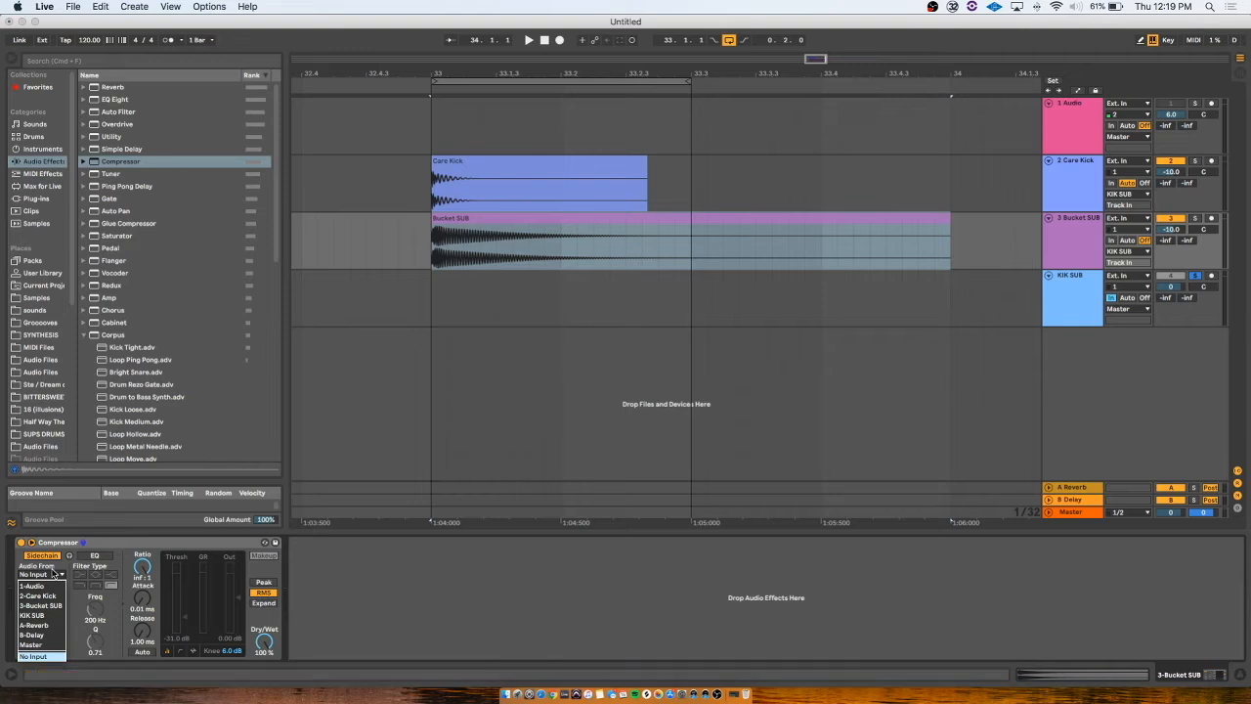
pyautogui.click(44, 595)
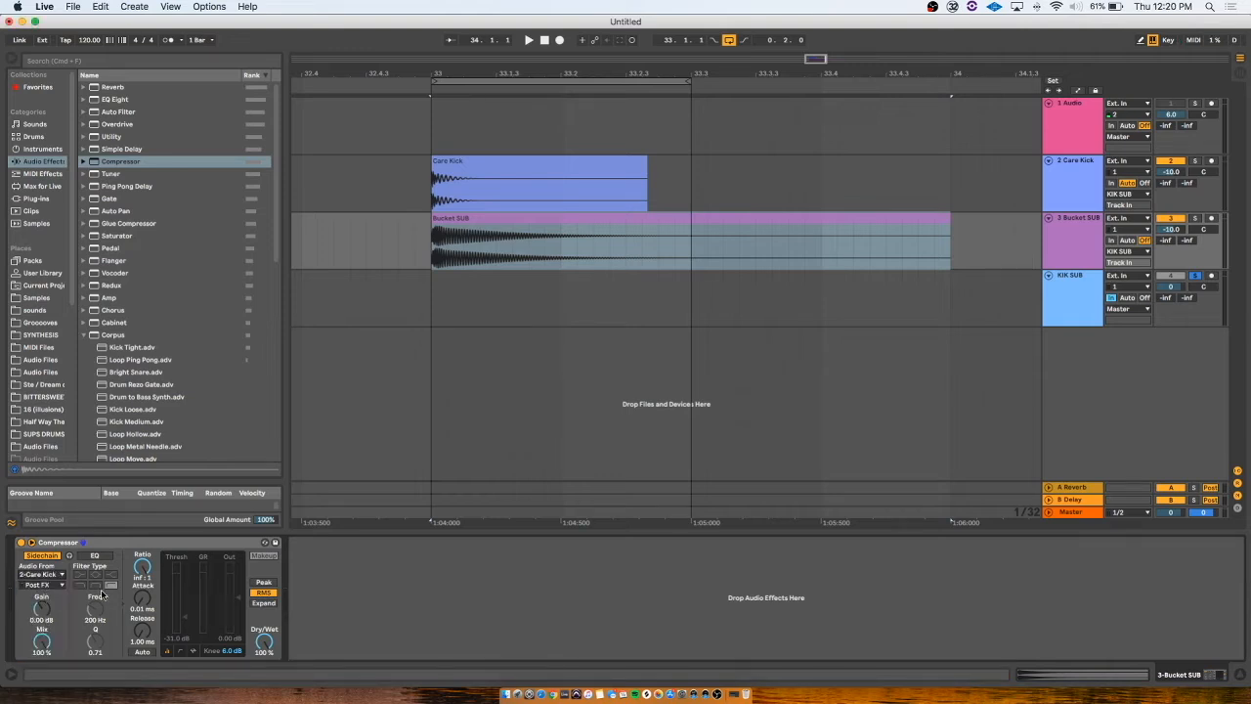
pyautogui.press('space')
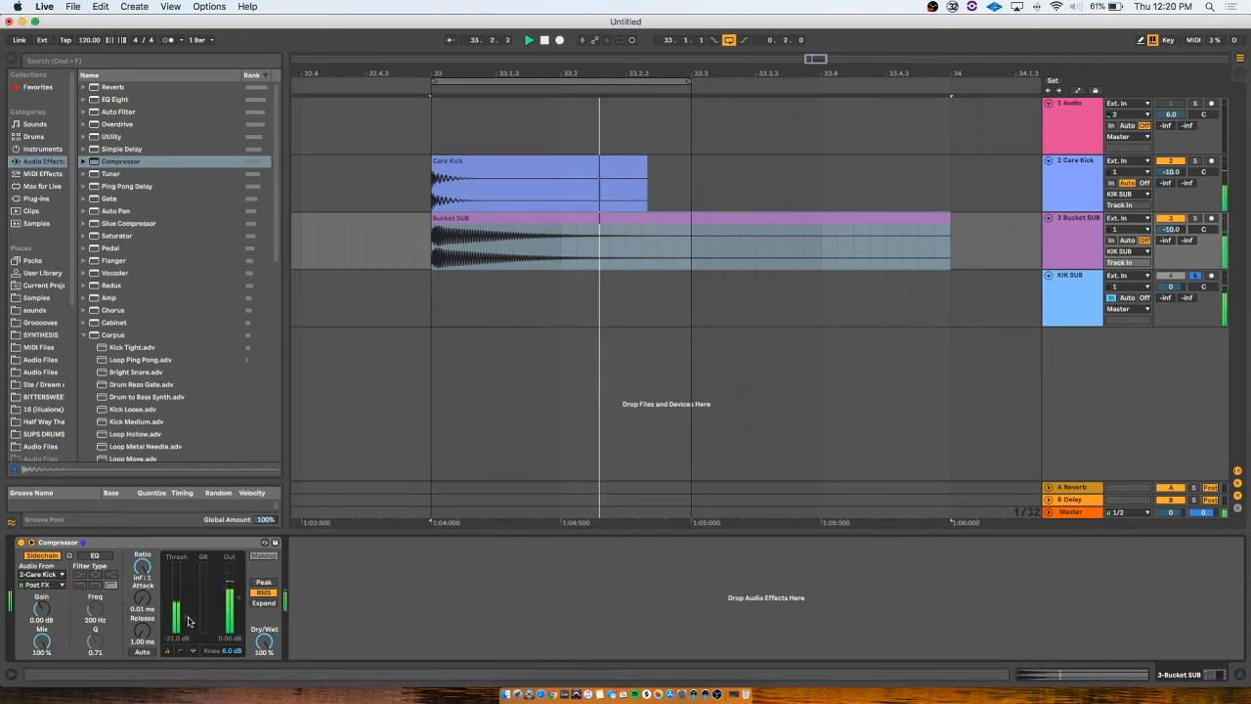
pyautogui.moveTo(185, 619); pyautogui.dragTo(184, 602)
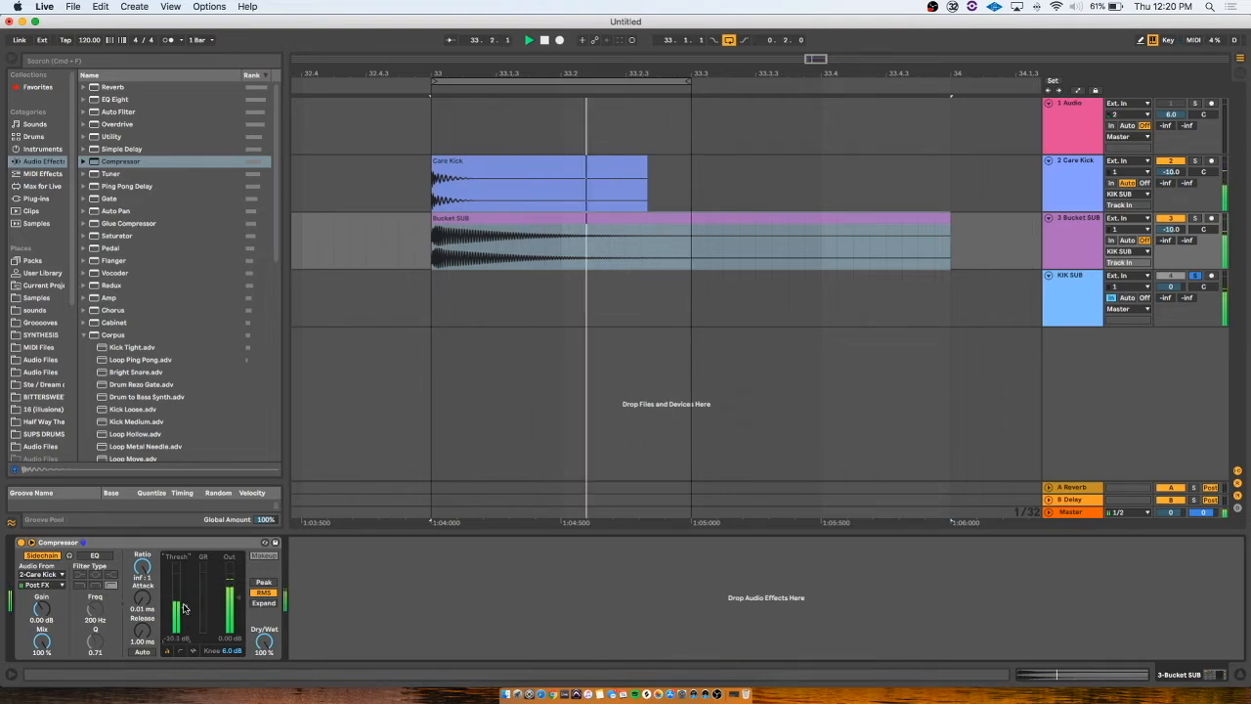
pyautogui.press('space')
# - Trim the end of the Bucket SUB clip to the loop end at 33.3.1
pyautogui.click(944, 221)
pyautogui.moveTo(943, 220); pyautogui.dragTo(691, 220)
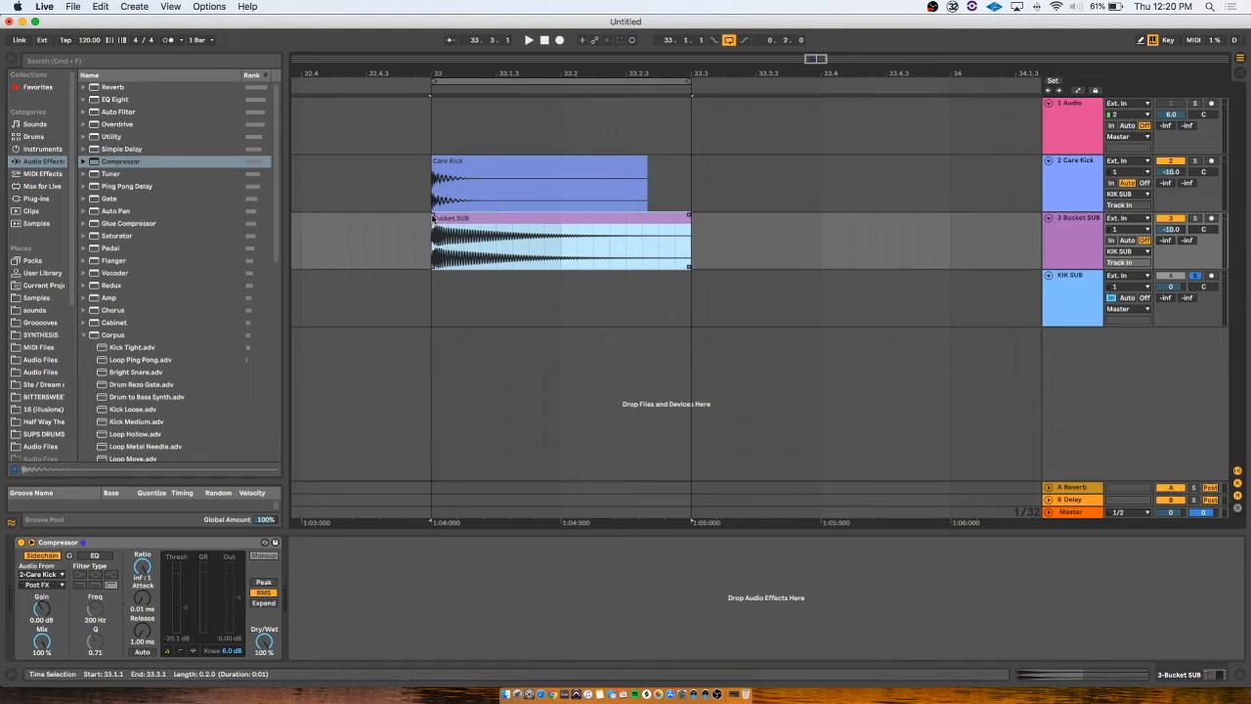
# - Add a short fade-in to the start of the Bucket SUB clip and bend its curve
pyautogui.click(441, 170)
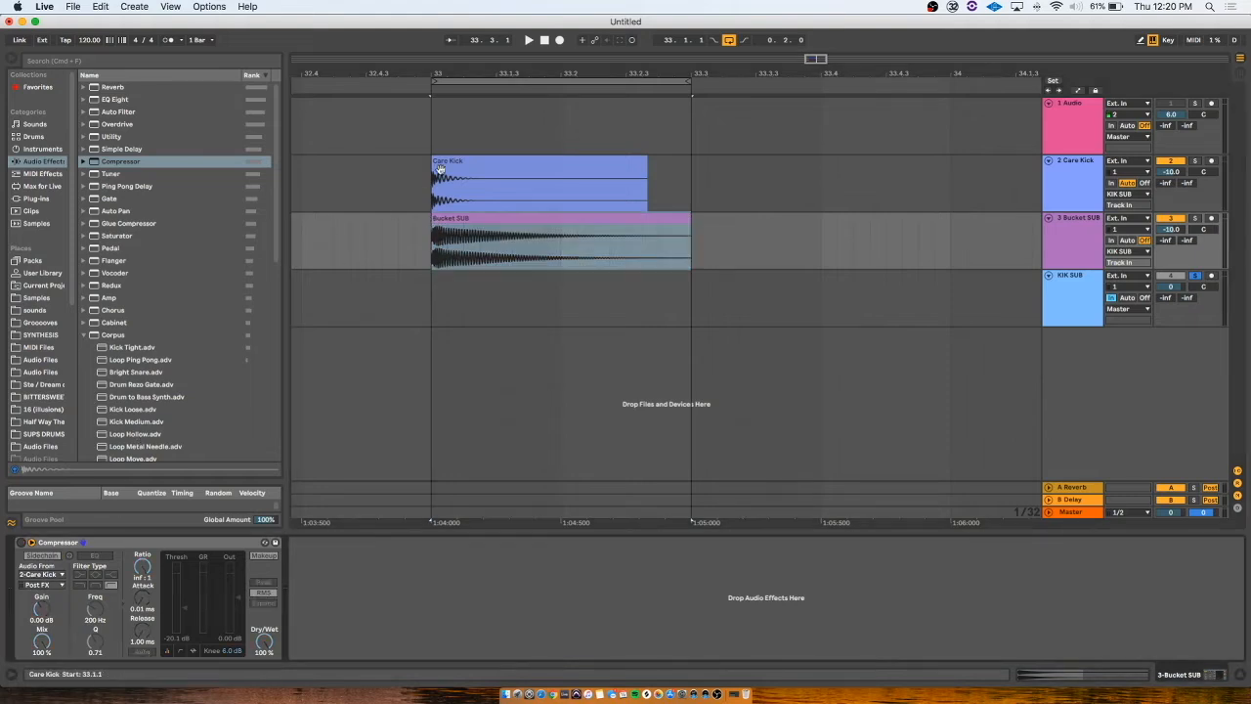
pyautogui.click(437, 221)
pyautogui.moveTo(435, 216); pyautogui.dragTo(459, 275)
pyautogui.moveTo(465, 217); pyautogui.dragTo(442, 253)
pyautogui.click(424, 245)
# - Play the loop repeatedly to audition the Bucket SUB fade-in against the kick
pyautogui.press('space')
pyautogui.press('space')
pyautogui.press('space')
pyautogui.press('space')
pyautogui.press('space')
pyautogui.press('space')
pyautogui.press('space')
pyautogui.press('space')
pyautogui.press('space')
pyautogui.press('space')
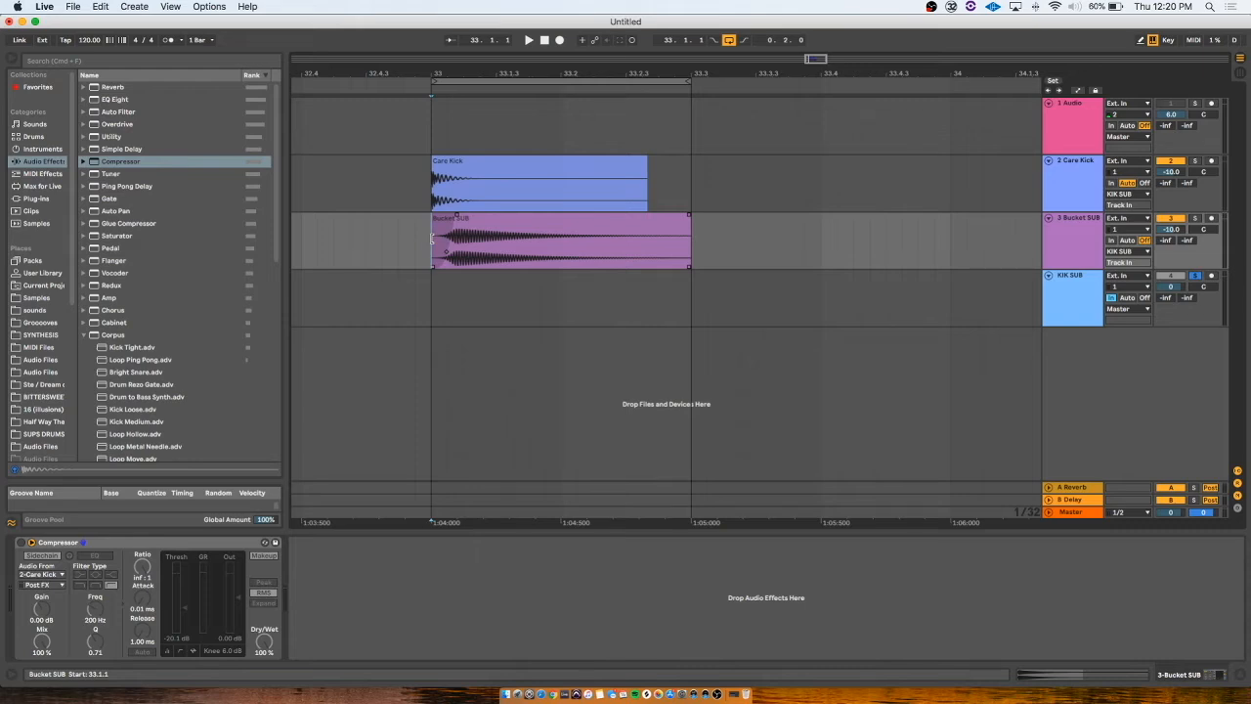
# - Lengthen the Bucket SUB fade-in slightly and steepen its curve while the loop plays
pyautogui.moveTo(456, 215); pyautogui.dragTo(470, 216)
pyautogui.press('space')
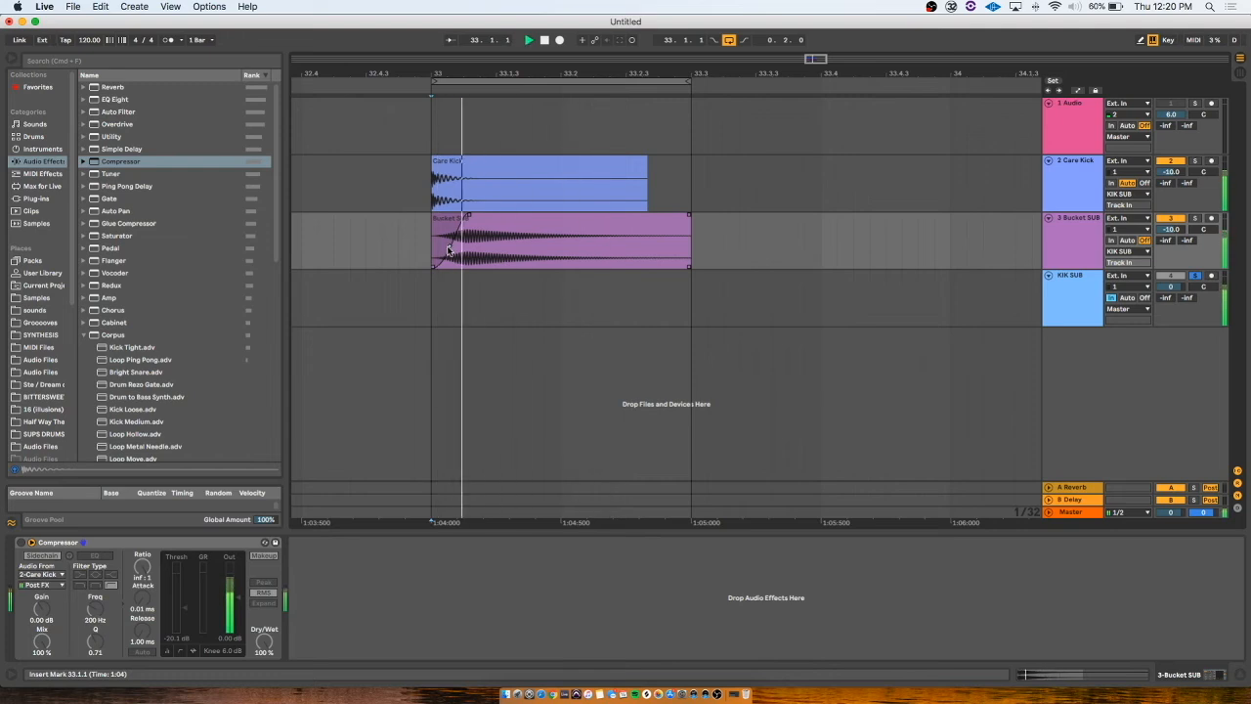
pyautogui.moveTo(450, 247); pyautogui.dragTo(465, 280)
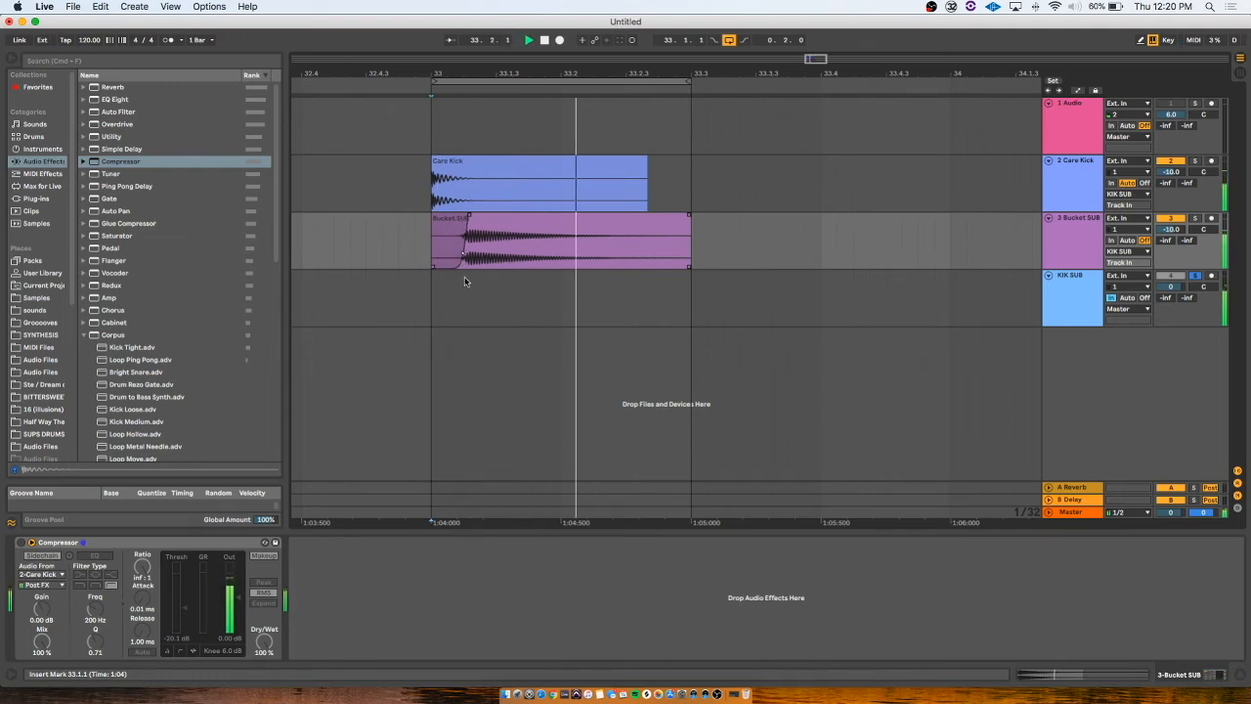
pyautogui.moveTo(469, 216); pyautogui.dragTo(466, 216)
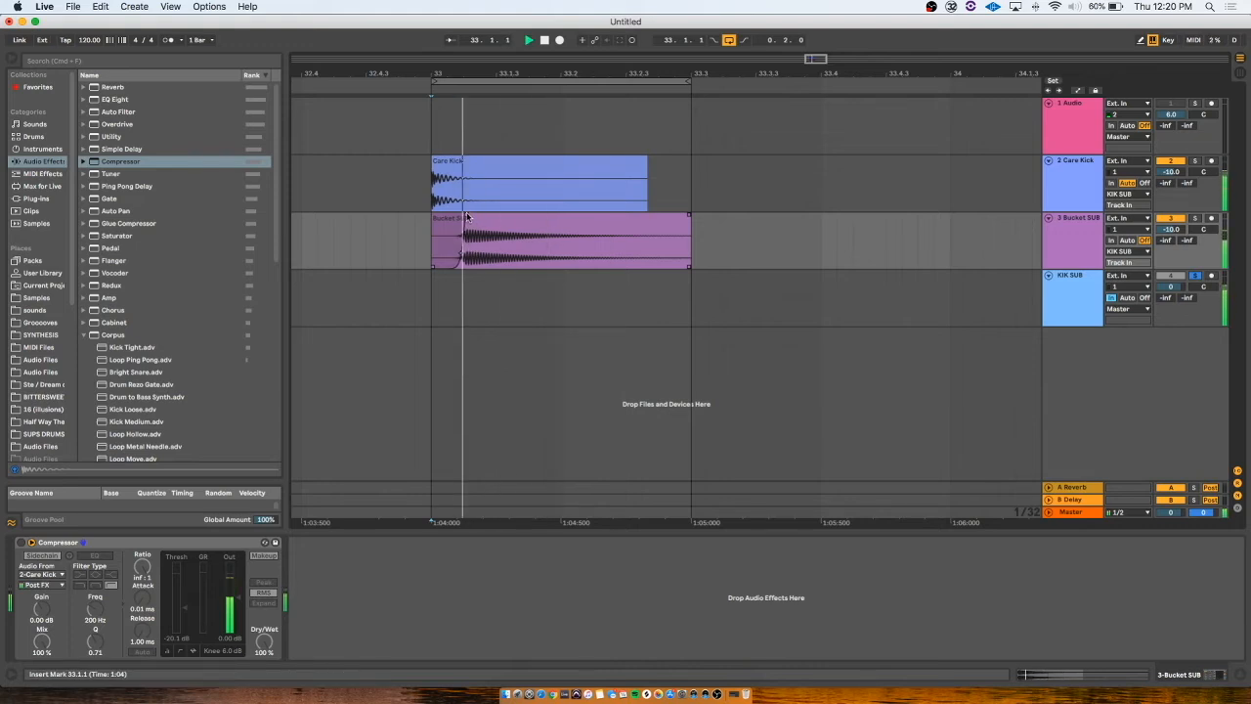
pyautogui.moveTo(463, 255); pyautogui.dragTo(458, 250)
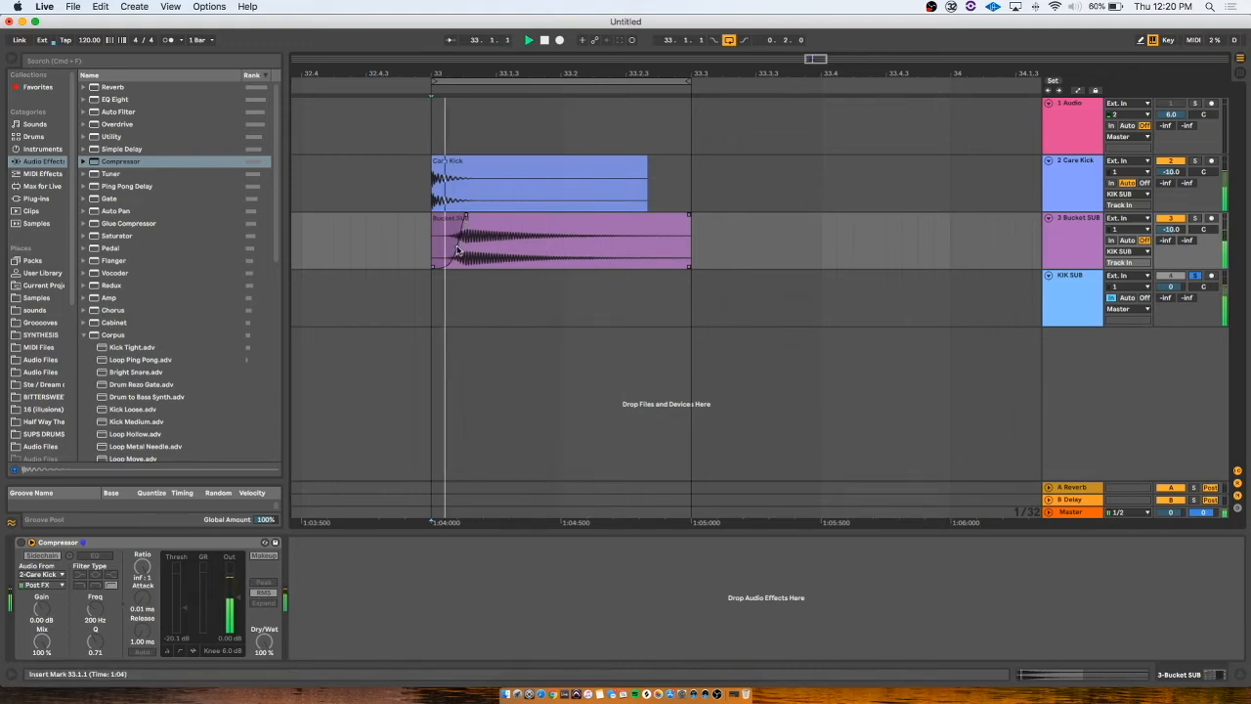
# - Delete the Compressor from the Bucket SUB track and select 33.1.1 to 33.3.1 on the KIK SUB track
pyautogui.click(167, 543)
pyautogui.press('Delete')
pyautogui.click(415, 304)
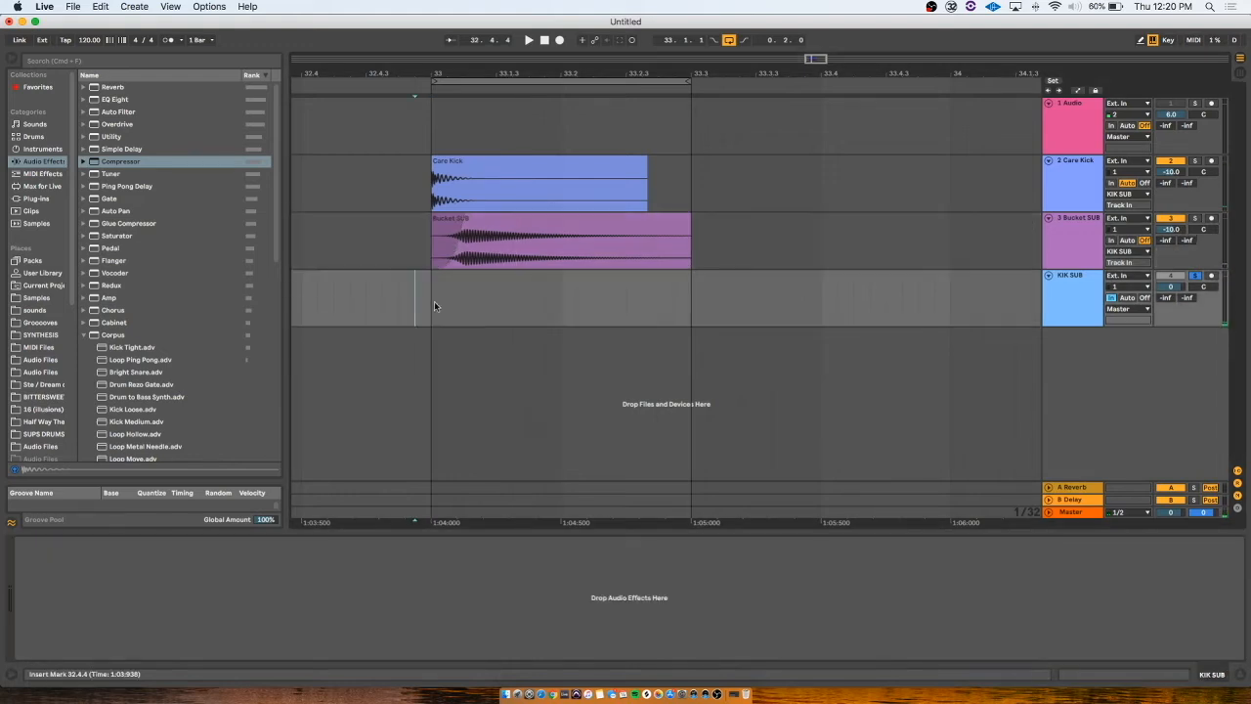
pyautogui.moveTo(456, 310); pyautogui.dragTo(690, 290)
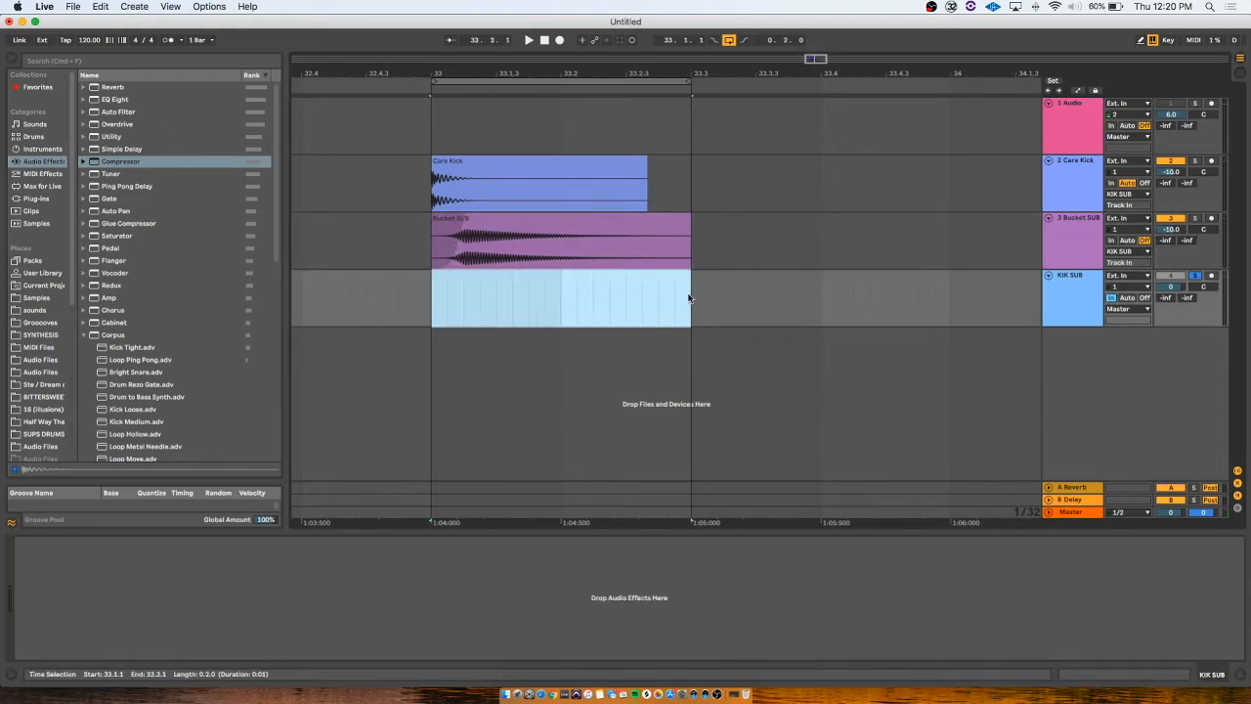
pyautogui.press('space')
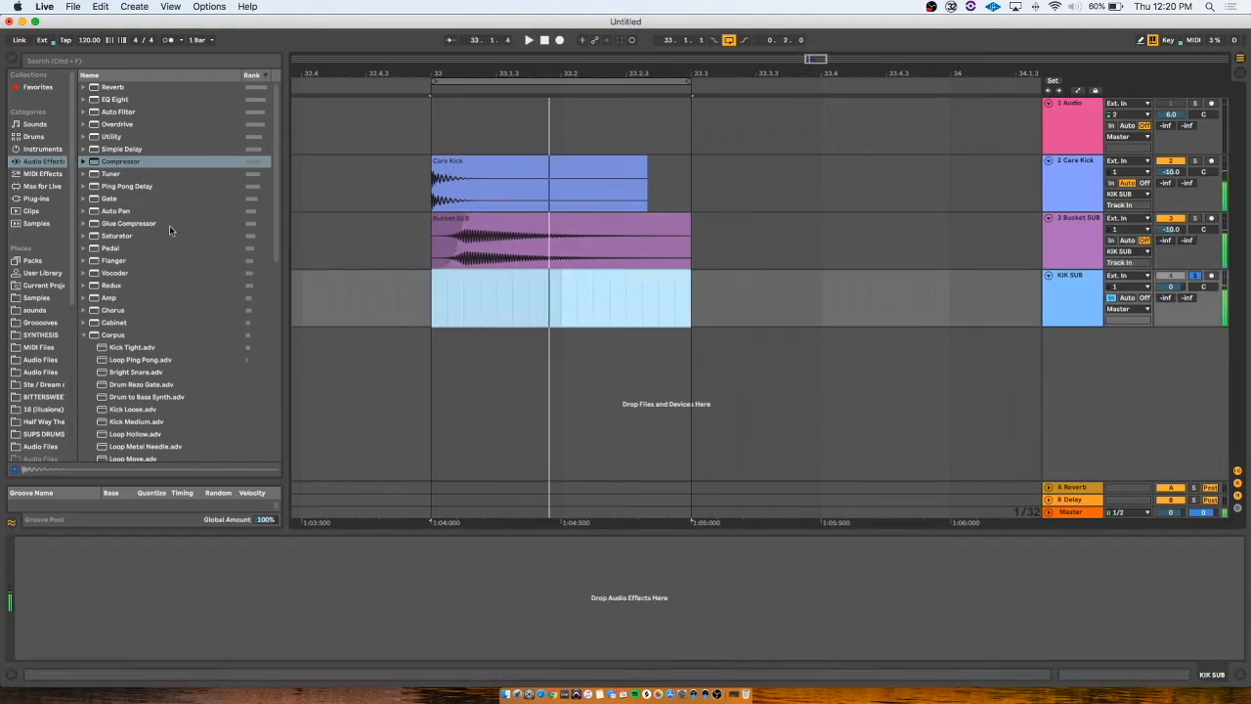
# - Add the MeldaProduction MSaturator distortion plug-in to the KIK SUB track and move its window clear of the clips
pyautogui.click(32, 197)
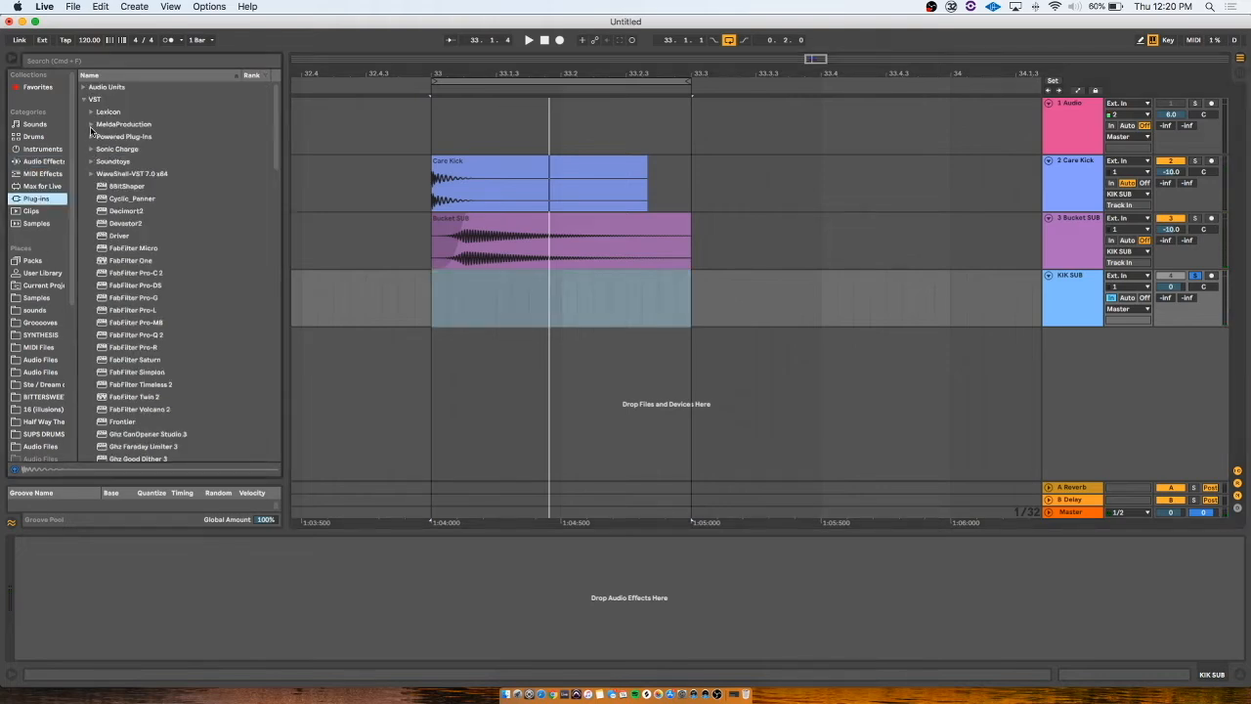
pyautogui.click(122, 125)
pyautogui.click(97, 150)
pyautogui.click(99, 138)
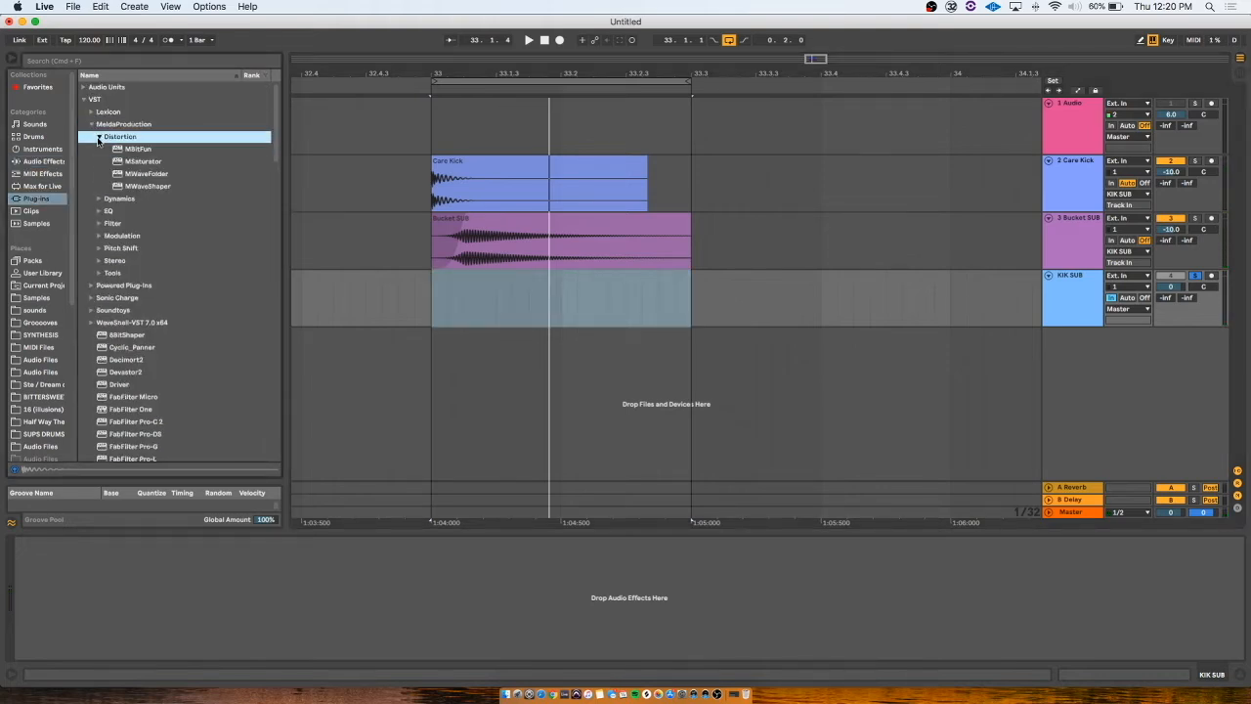
pyautogui.click(144, 163)
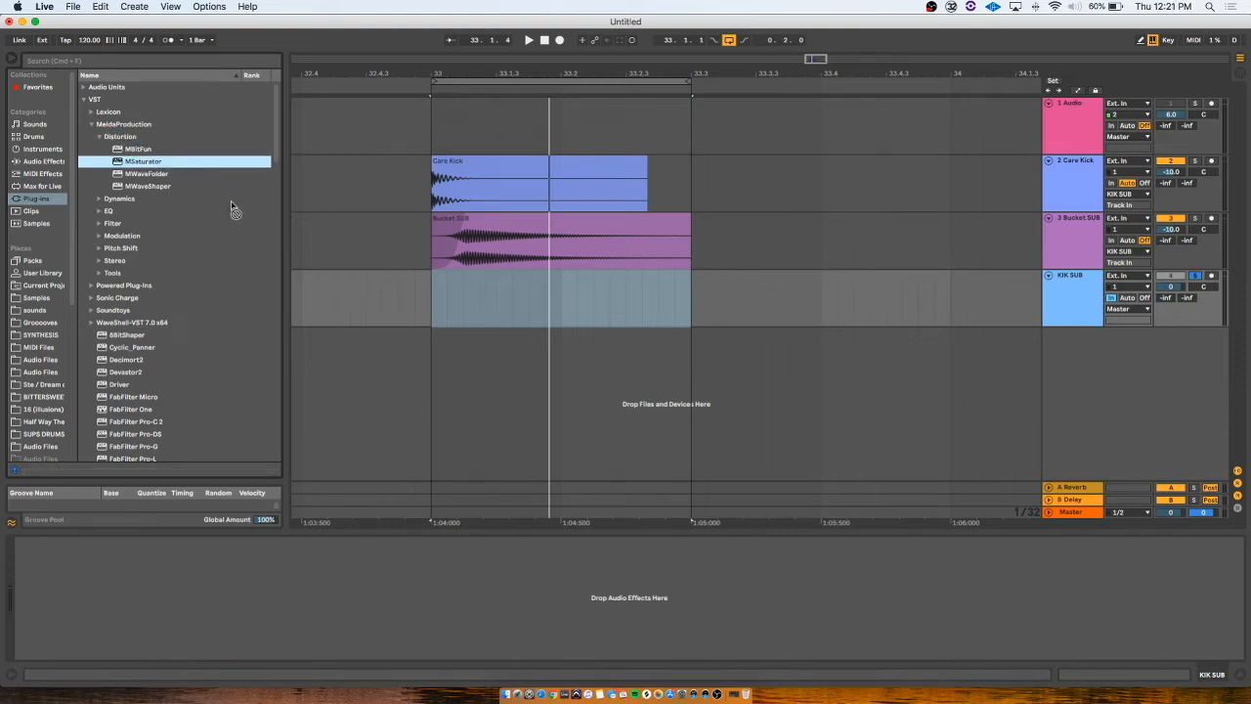
pyautogui.moveTo(507, 302); pyautogui.dragTo(504, 295)
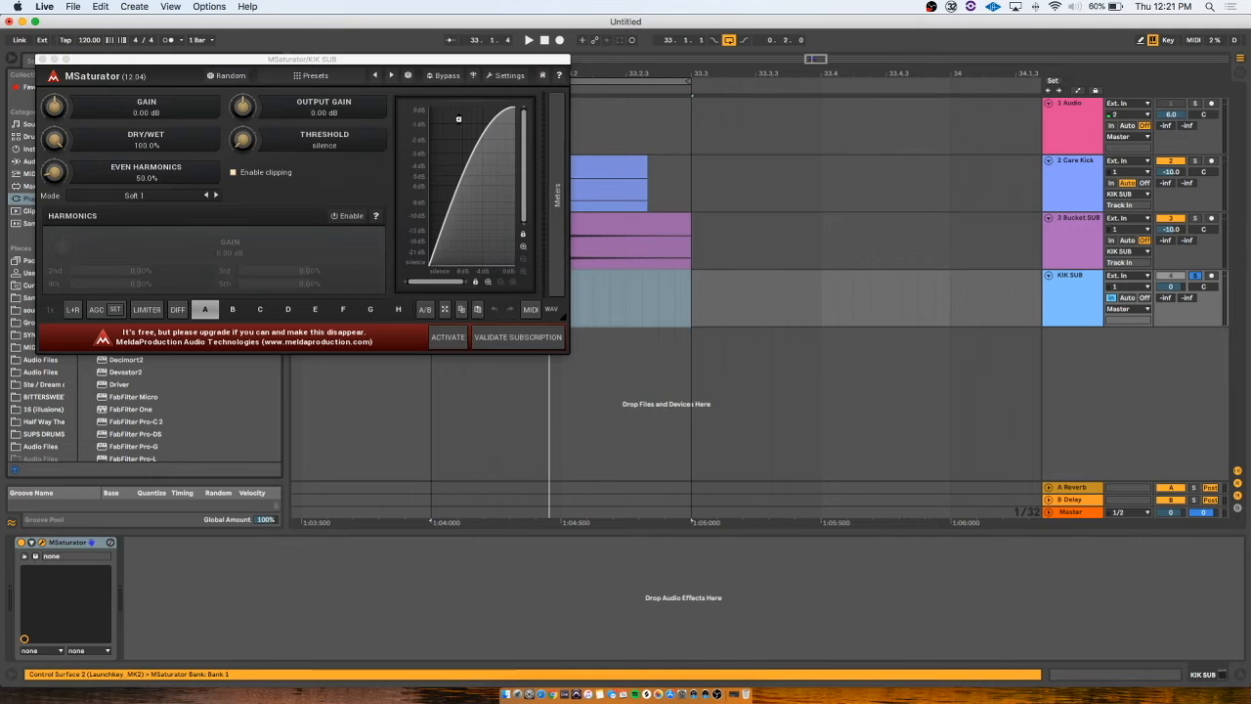
pyautogui.moveTo(356, 59); pyautogui.dragTo(695, 312)
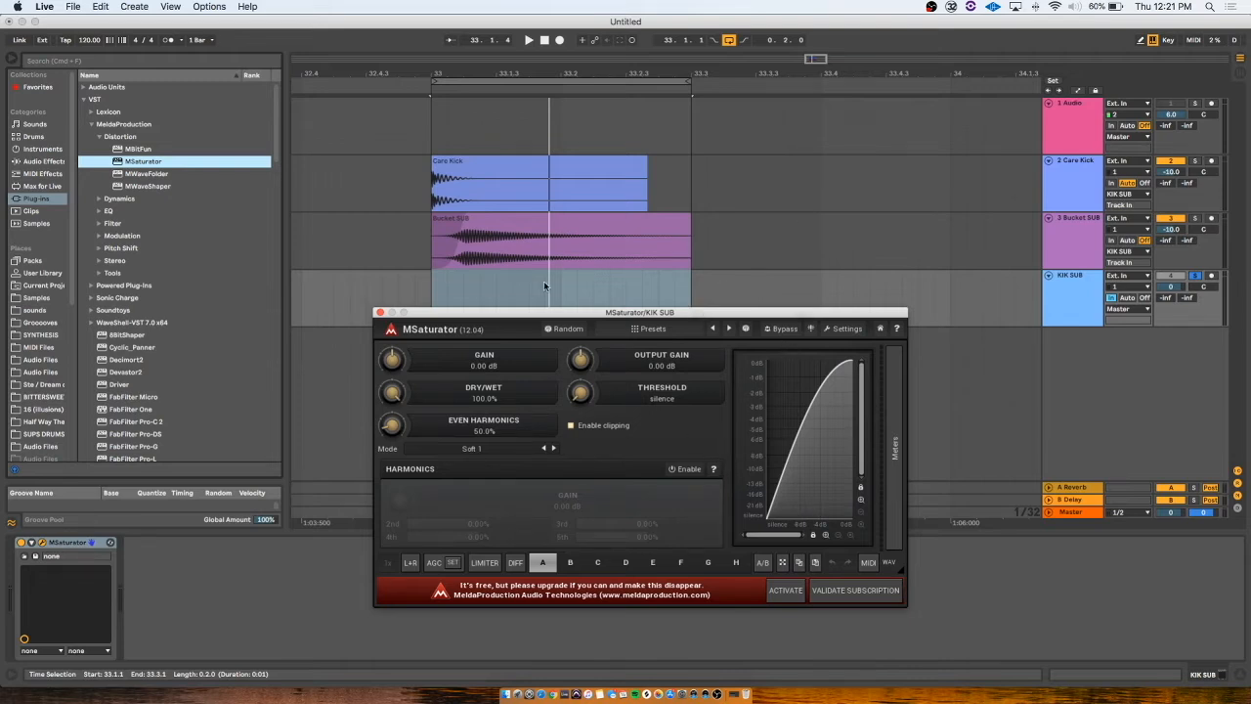
# - Look through the MeldaProduction Dynamics and Distortion plug-ins and compare the playing loop with MSaturator off and on
pyautogui.click(100, 198)
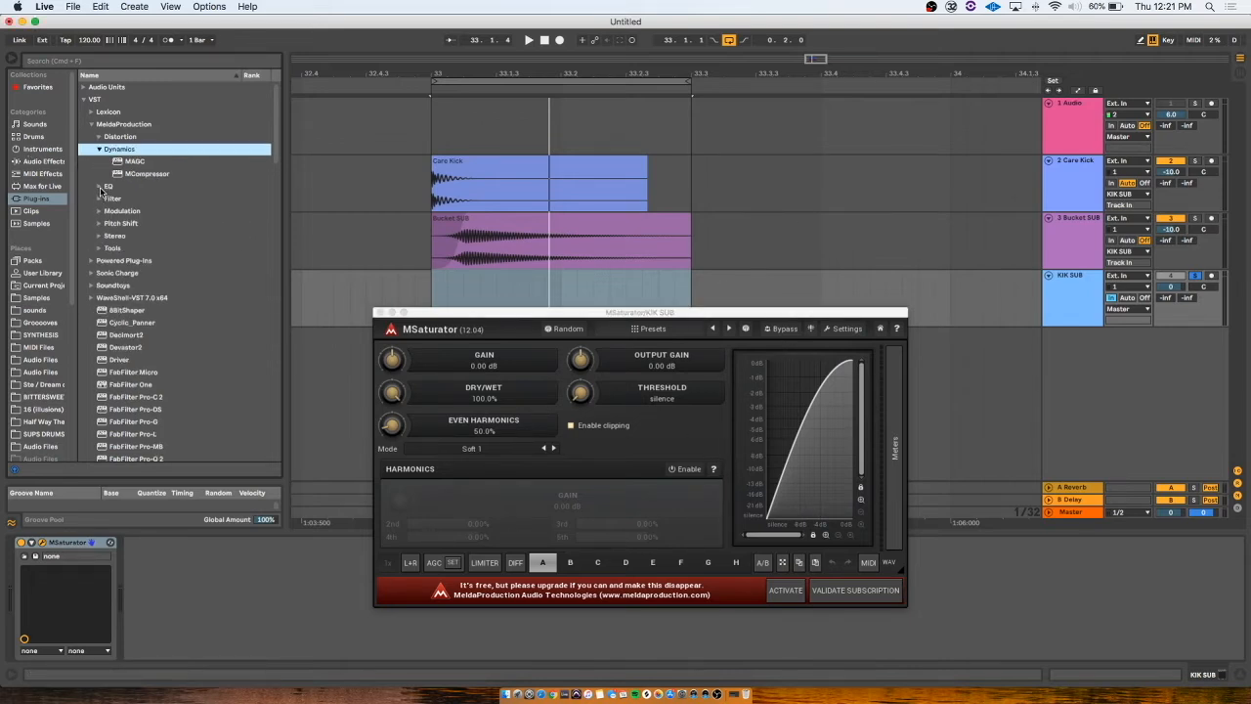
pyautogui.click(102, 137)
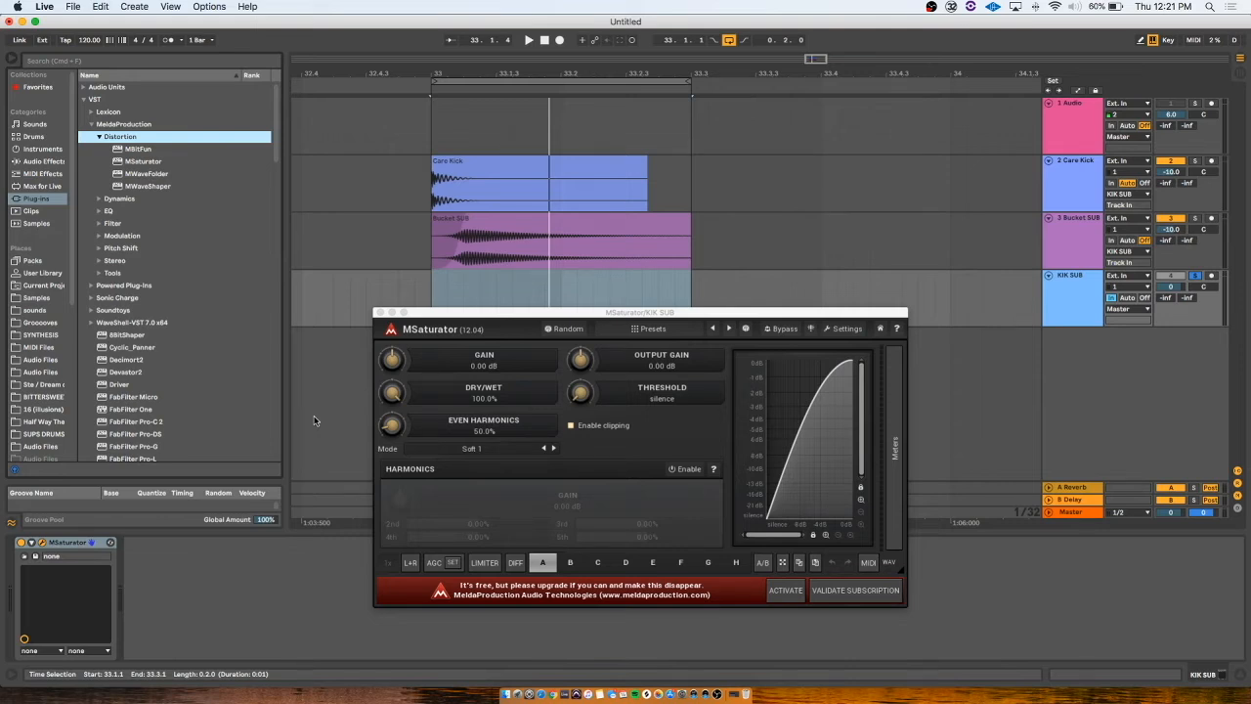
pyautogui.click(21, 544)
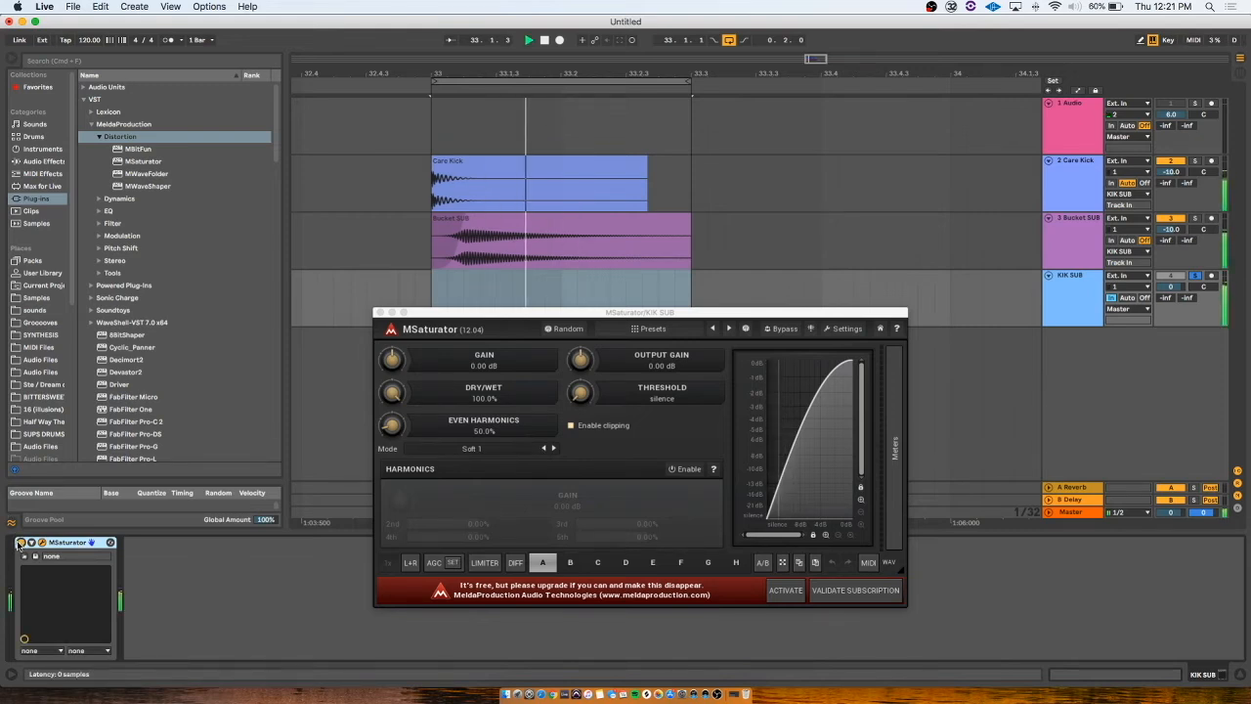
pyautogui.click(20, 543)
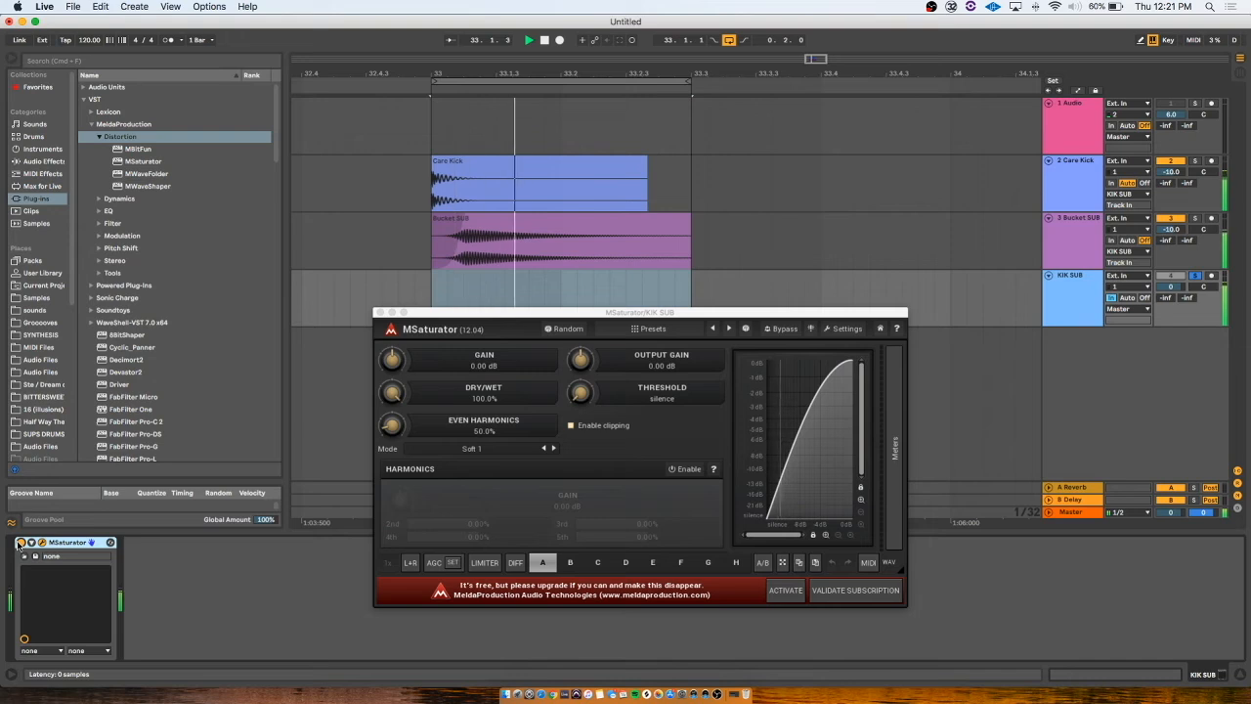
# - Set the MSaturator mode to Clip 2 and lower the Bucket SUB track volume to -16.6 dB
pyautogui.click(553, 448)
pyautogui.click(553, 447)
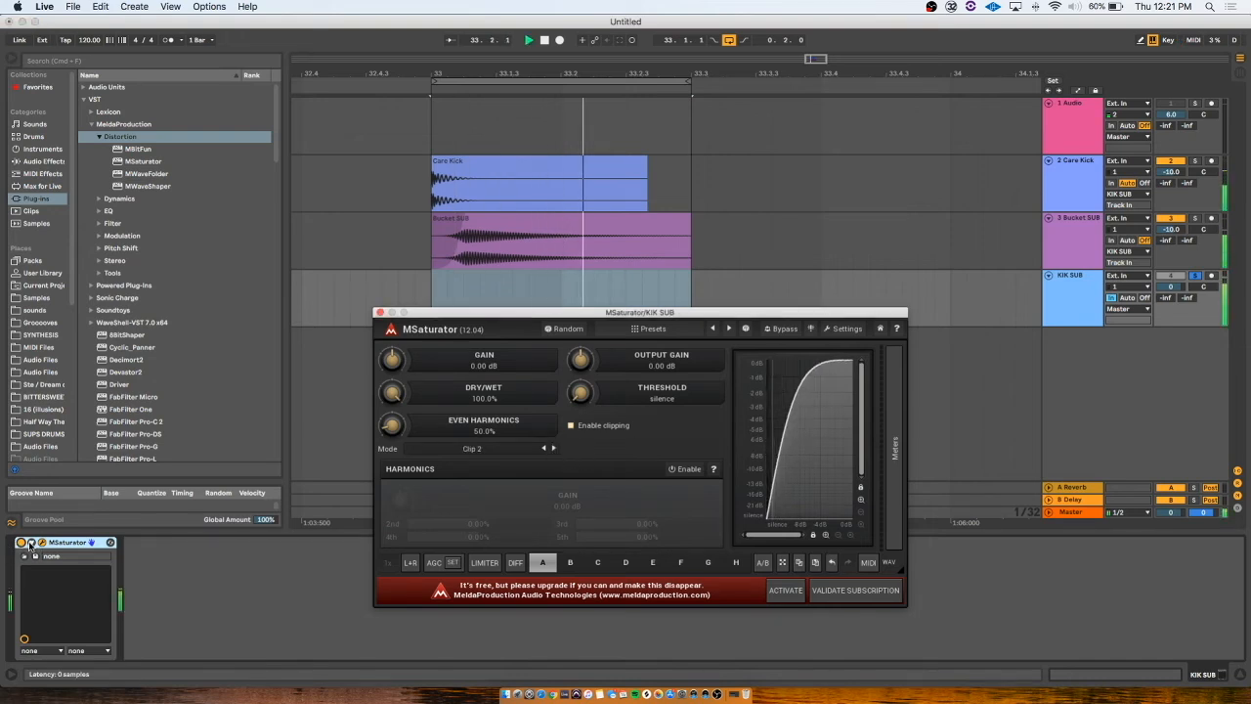
pyautogui.moveTo(1180, 230); pyautogui.dragTo(1180, 297)
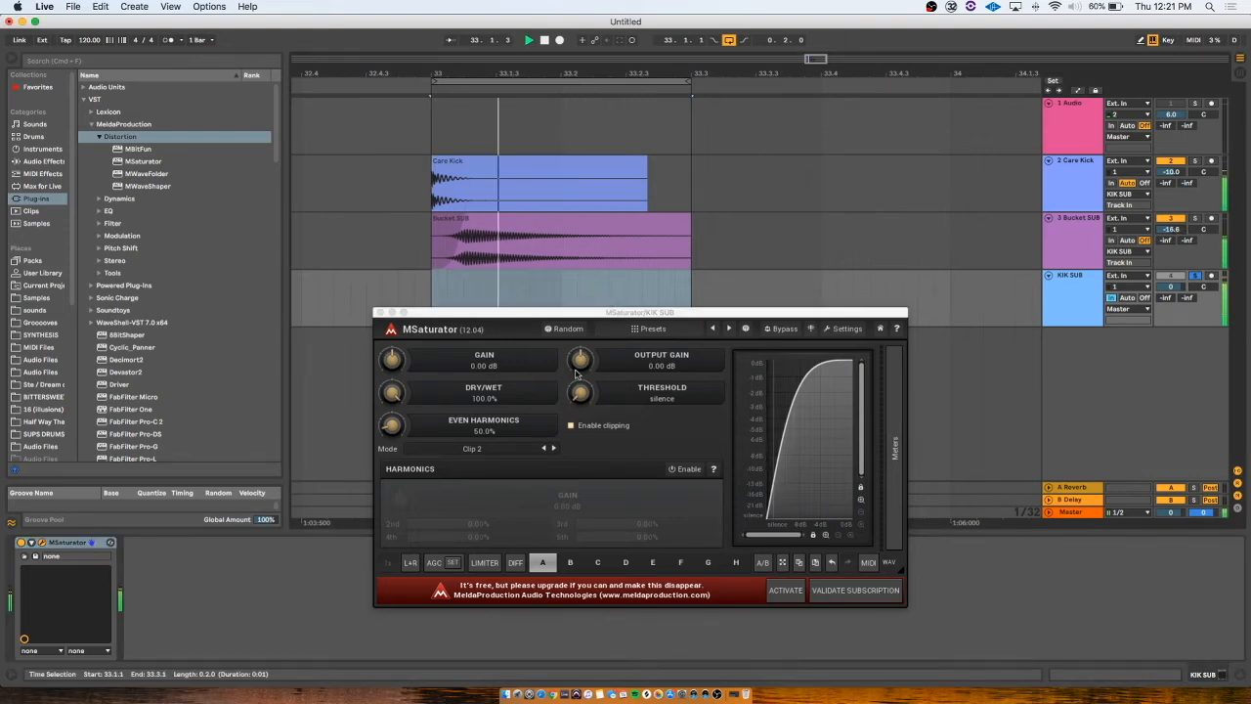
# - Try the Clip 3 and Clip 1 modes in MSaturator during playback and settle on Soft 4
pyautogui.press('space')
pyautogui.click(553, 449)
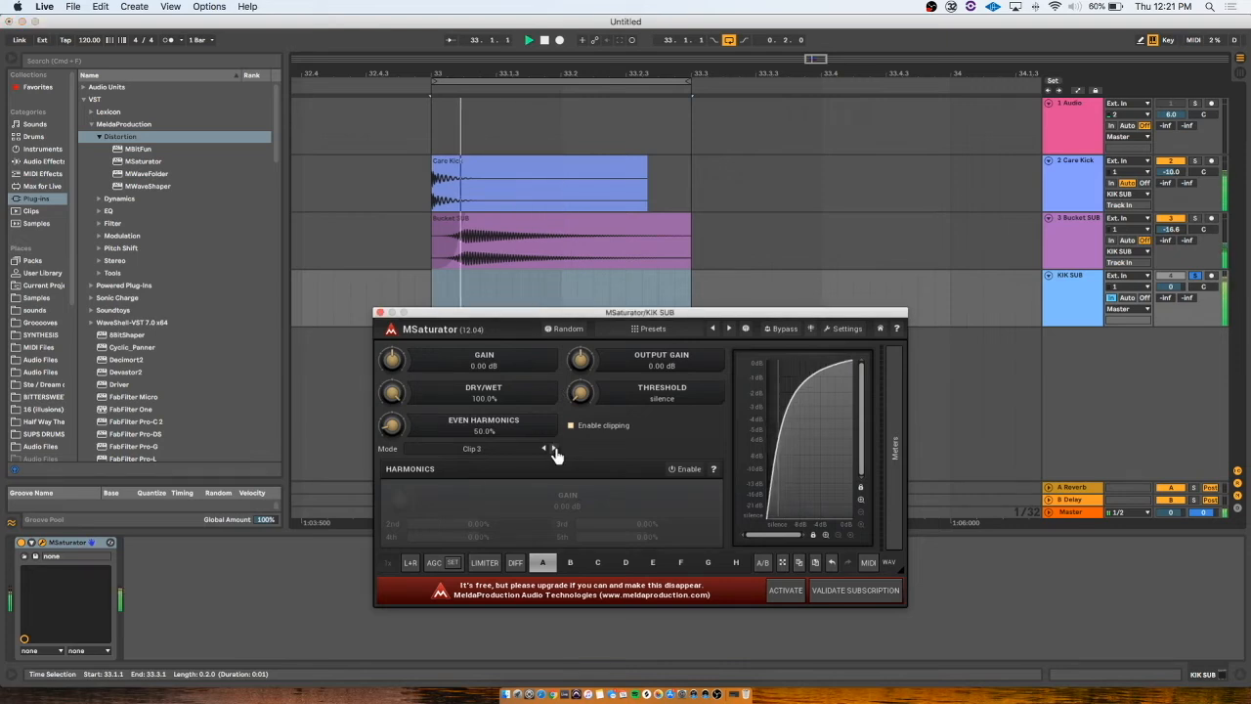
pyautogui.click(545, 449)
pyautogui.click(545, 448)
pyautogui.press('space')
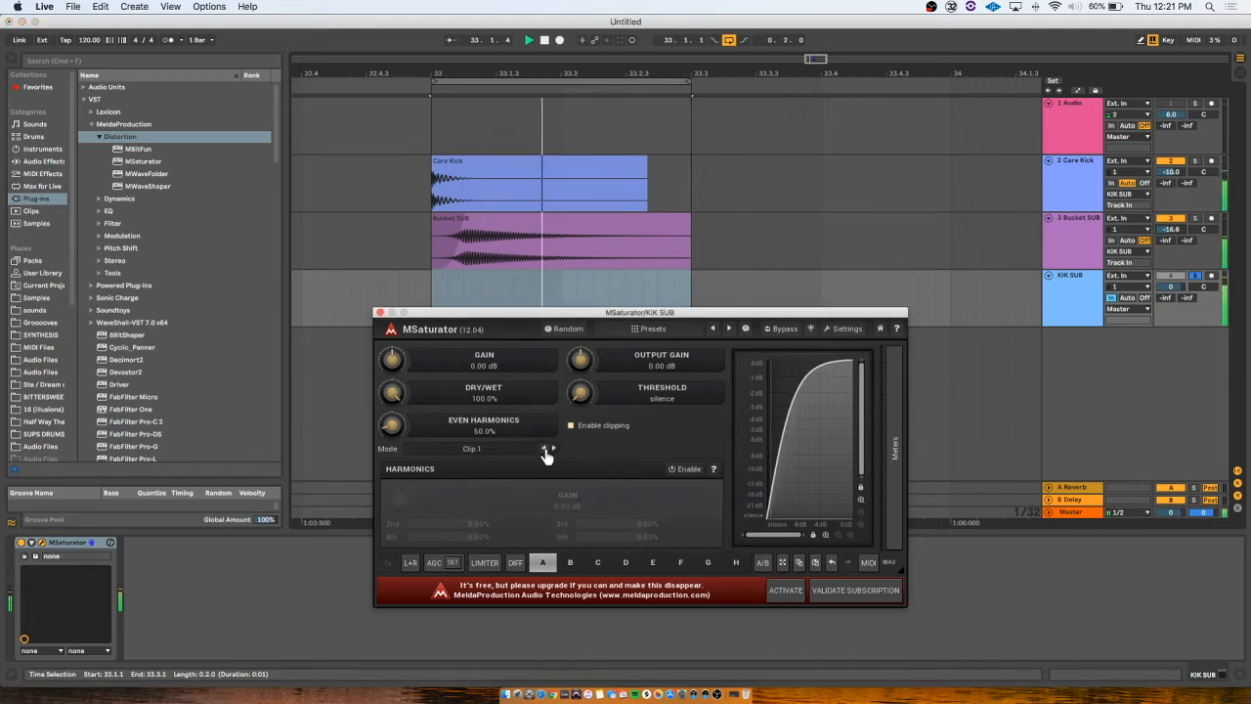
pyautogui.click(545, 448)
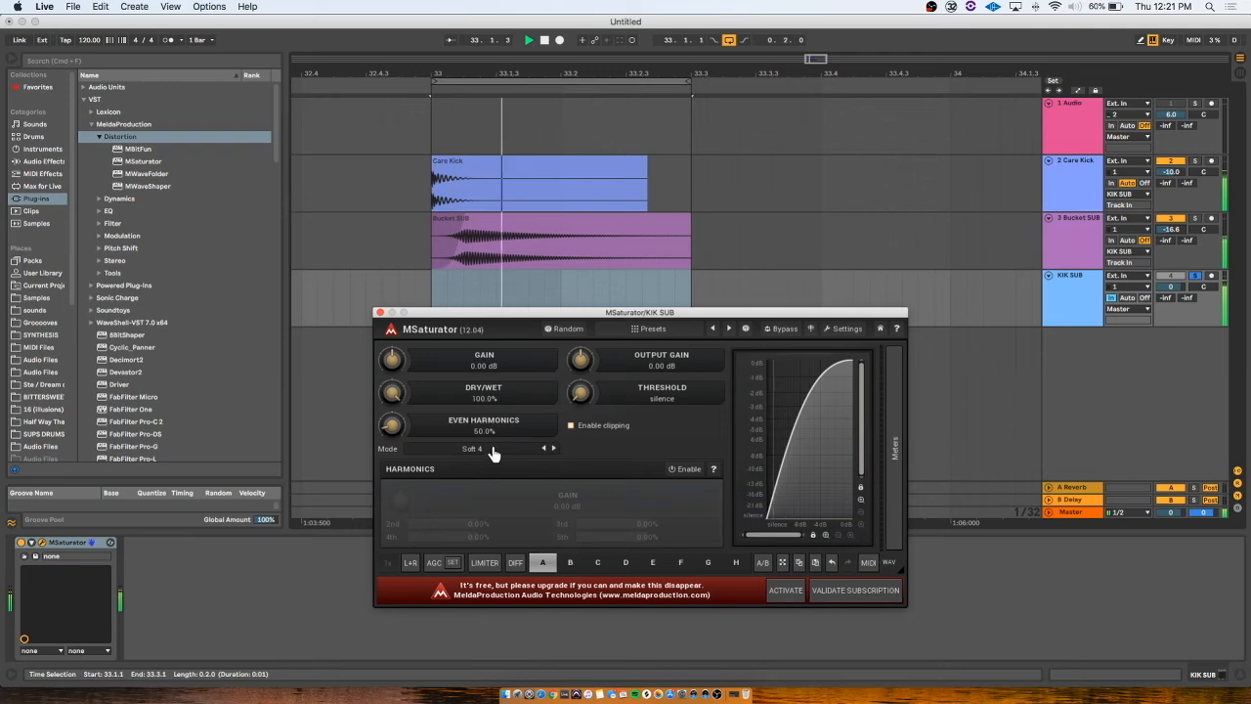
# - Compare the loop with MSaturator bypassed and active, and close the plug-in window
pyautogui.click(21, 543)
pyautogui.click(21, 544)
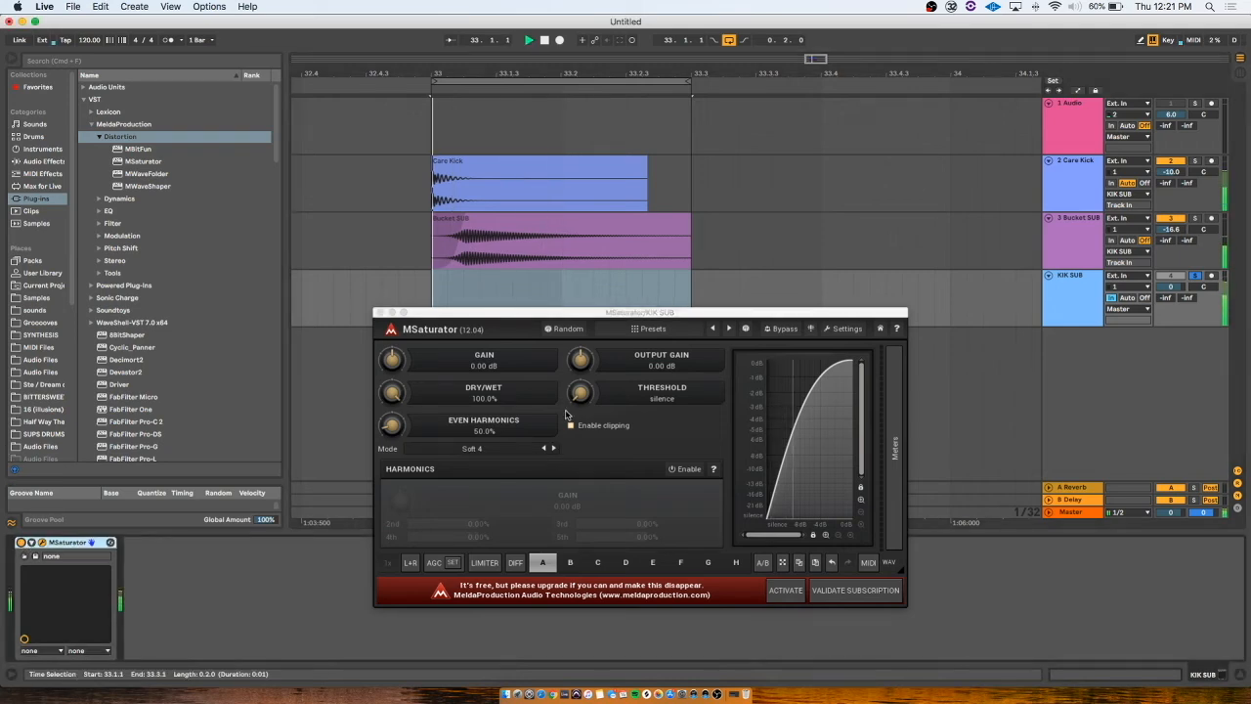
pyautogui.press('space')
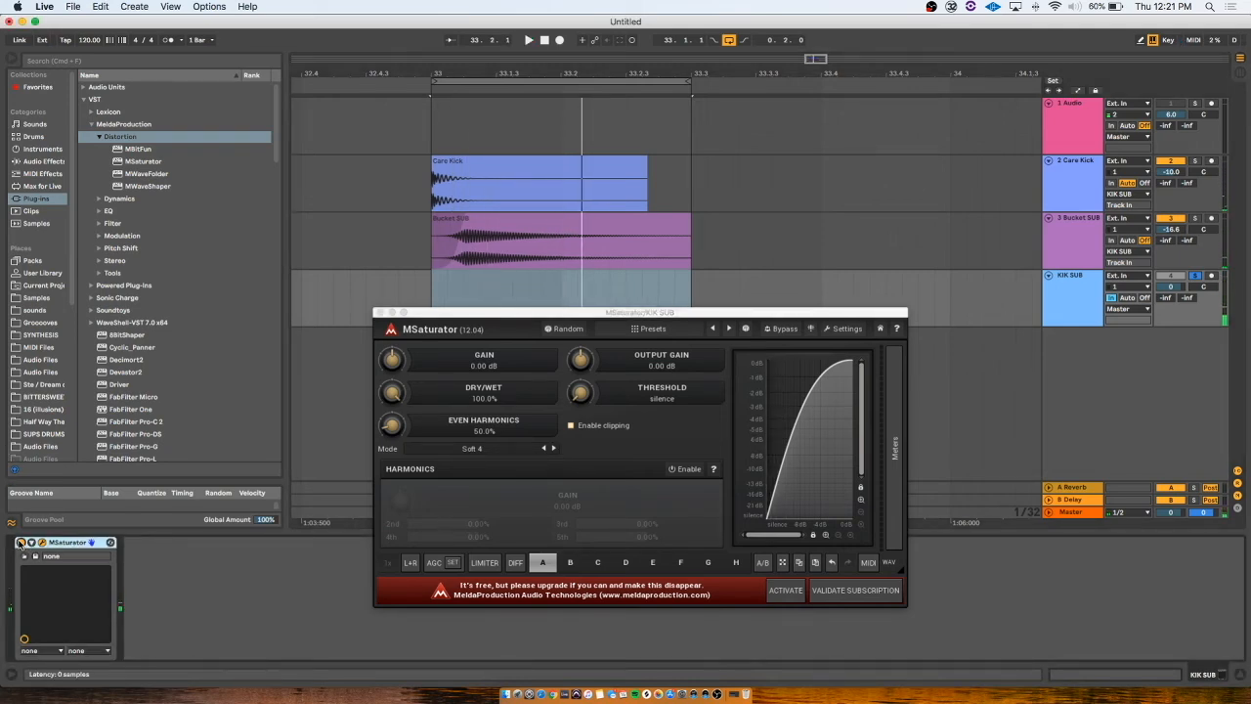
pyautogui.press('space')
pyautogui.click(379, 313)
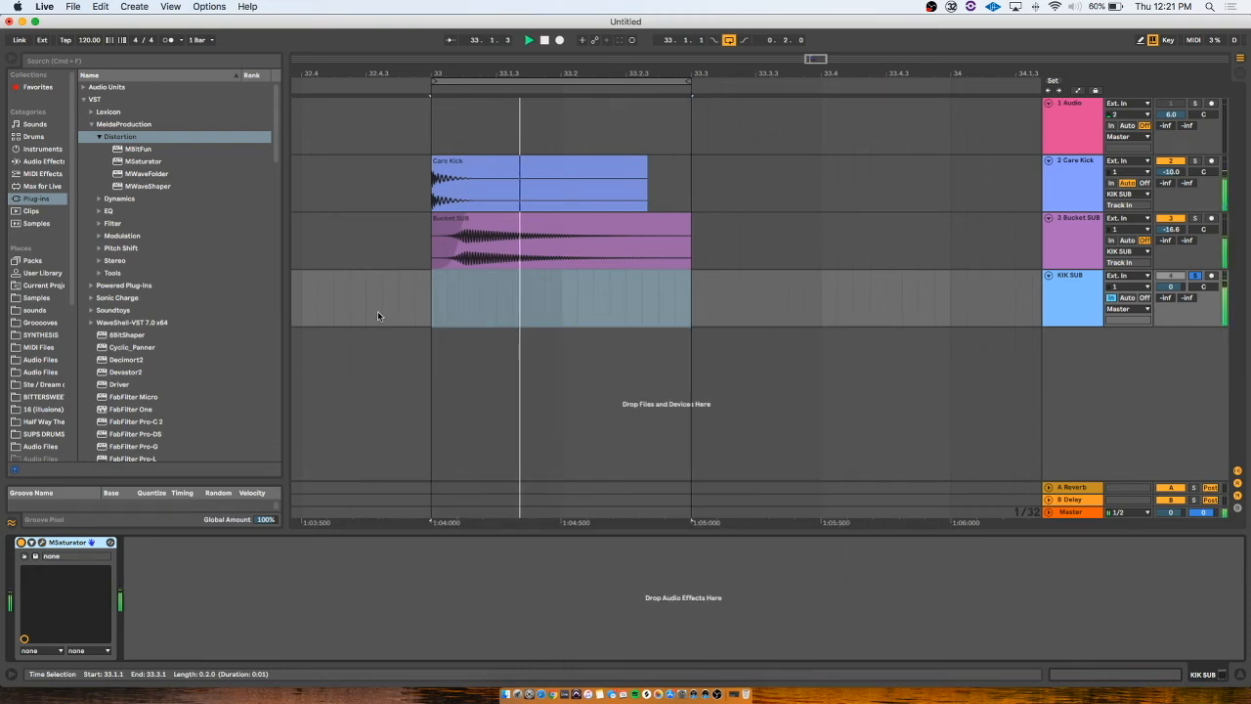
# - Shorten the Bucket SUB fade-in slightly and add a long fade-out with its curve bent toward the clip end
pyautogui.click(445, 243)
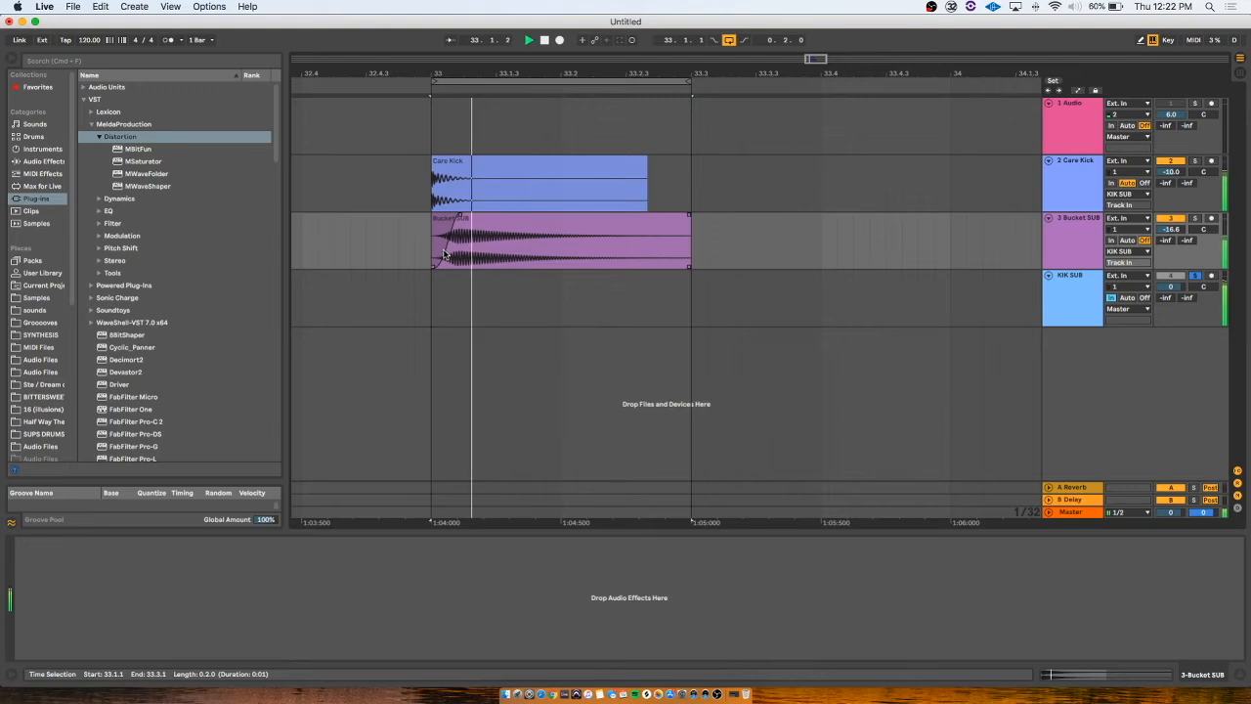
pyautogui.moveTo(688, 215); pyautogui.dragTo(475, 215)
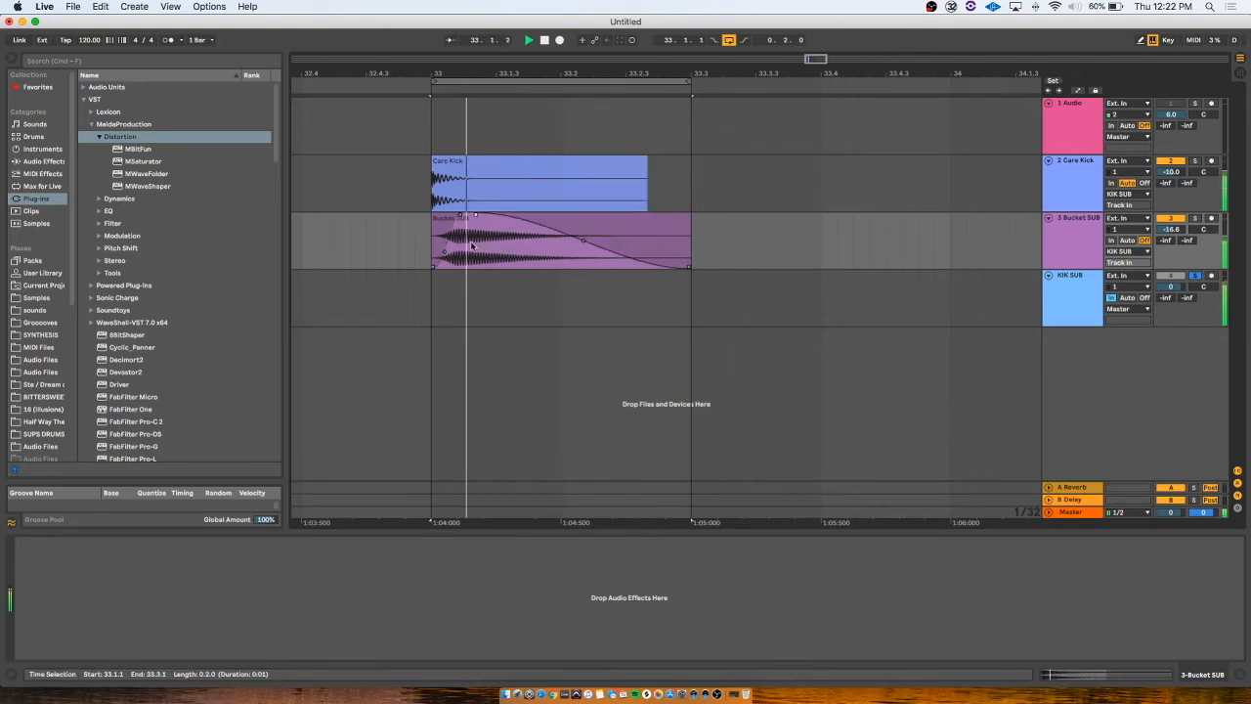
pyautogui.moveTo(584, 241); pyautogui.dragTo(643, 230)
pyautogui.click(569, 219)
pyautogui.press('space')
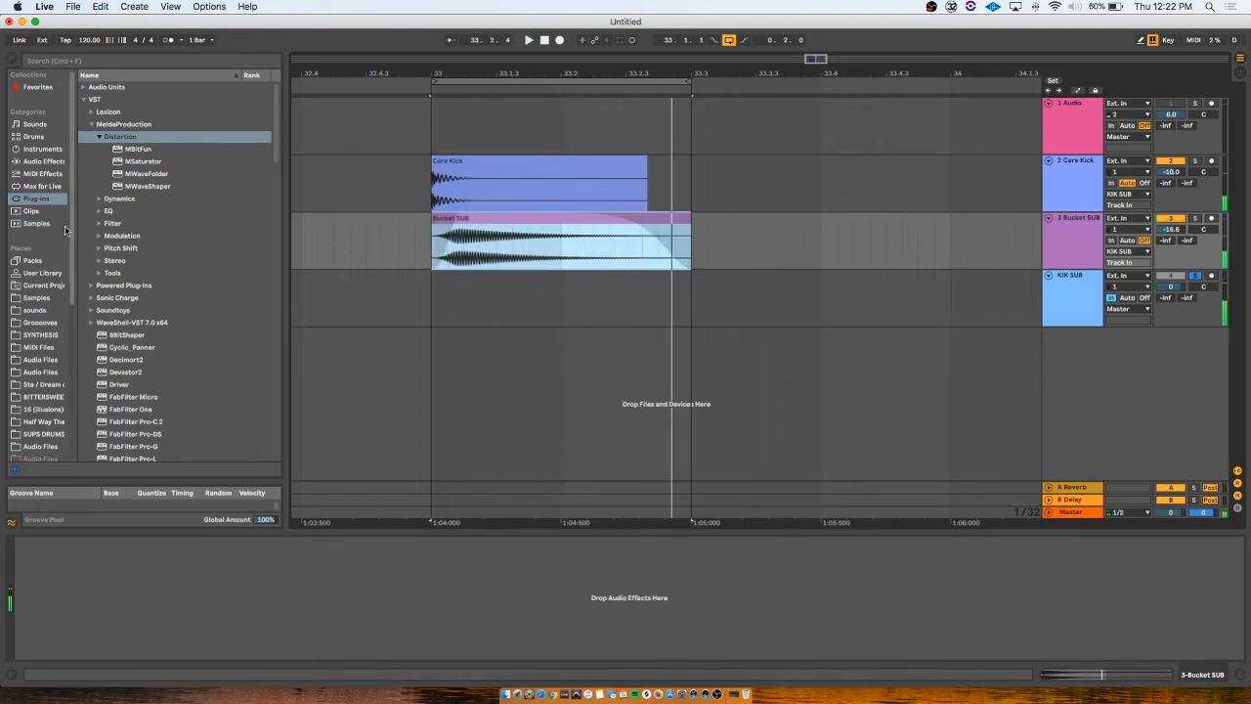
# - Add an EQ Eight after MSaturator on the KIK SUB track
pyautogui.moveTo(433, 316); pyautogui.dragTo(691, 304)
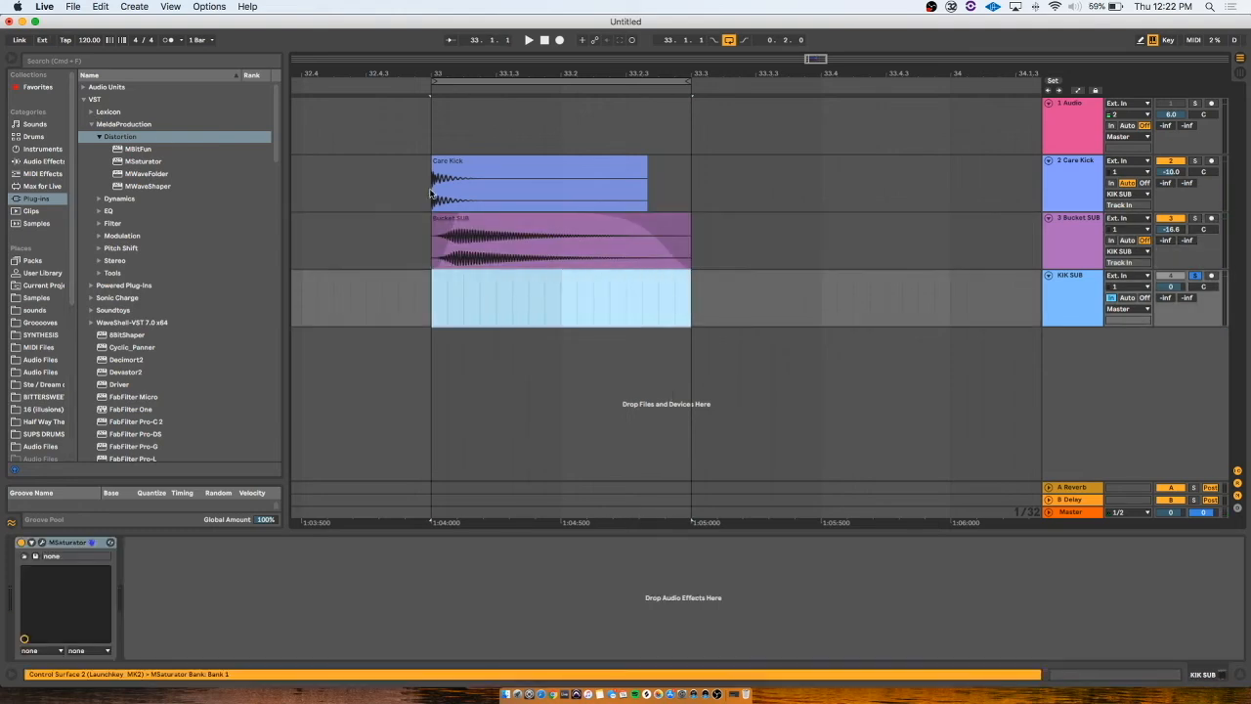
pyautogui.click(47, 161)
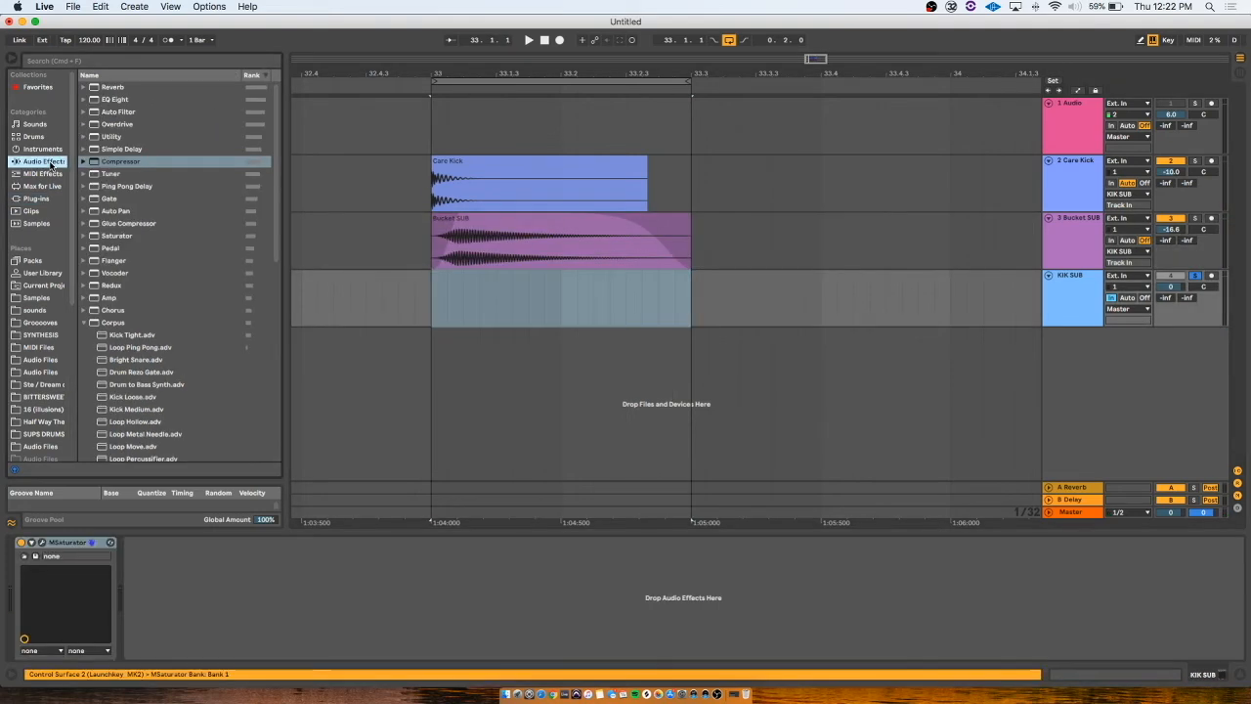
pyautogui.click(96, 100)
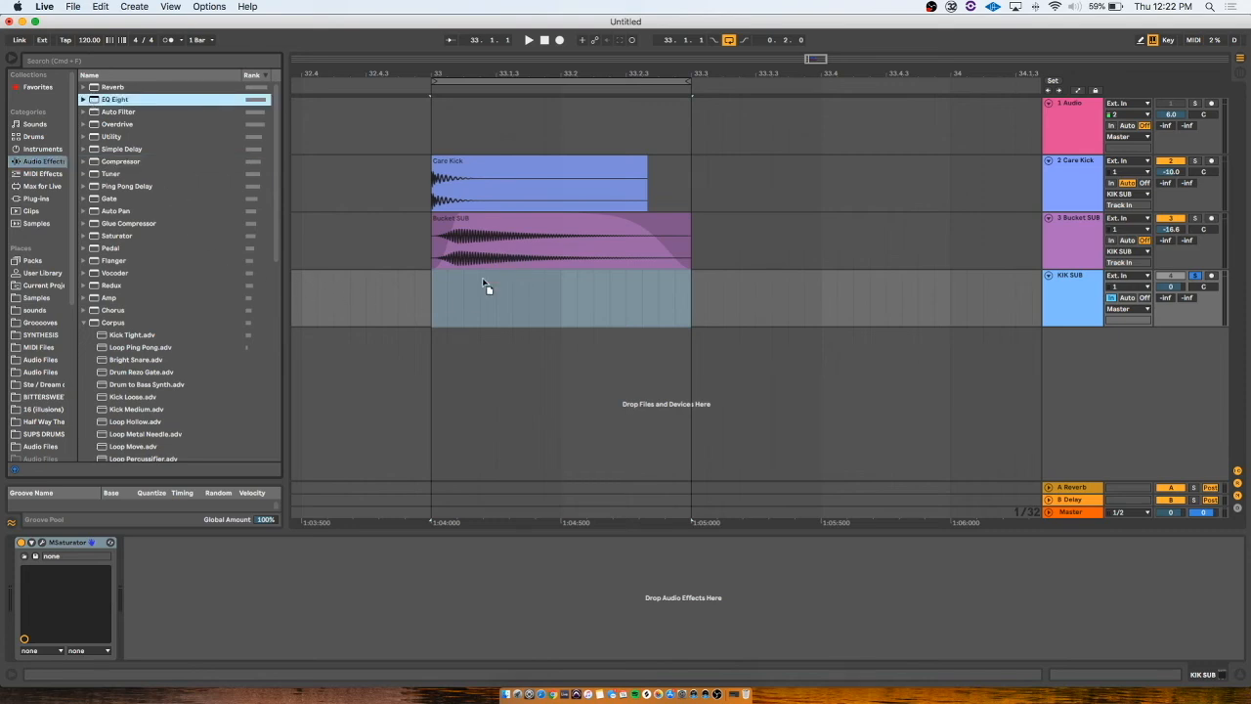
pyautogui.moveTo(296, 508); pyautogui.dragTo(177, 569)
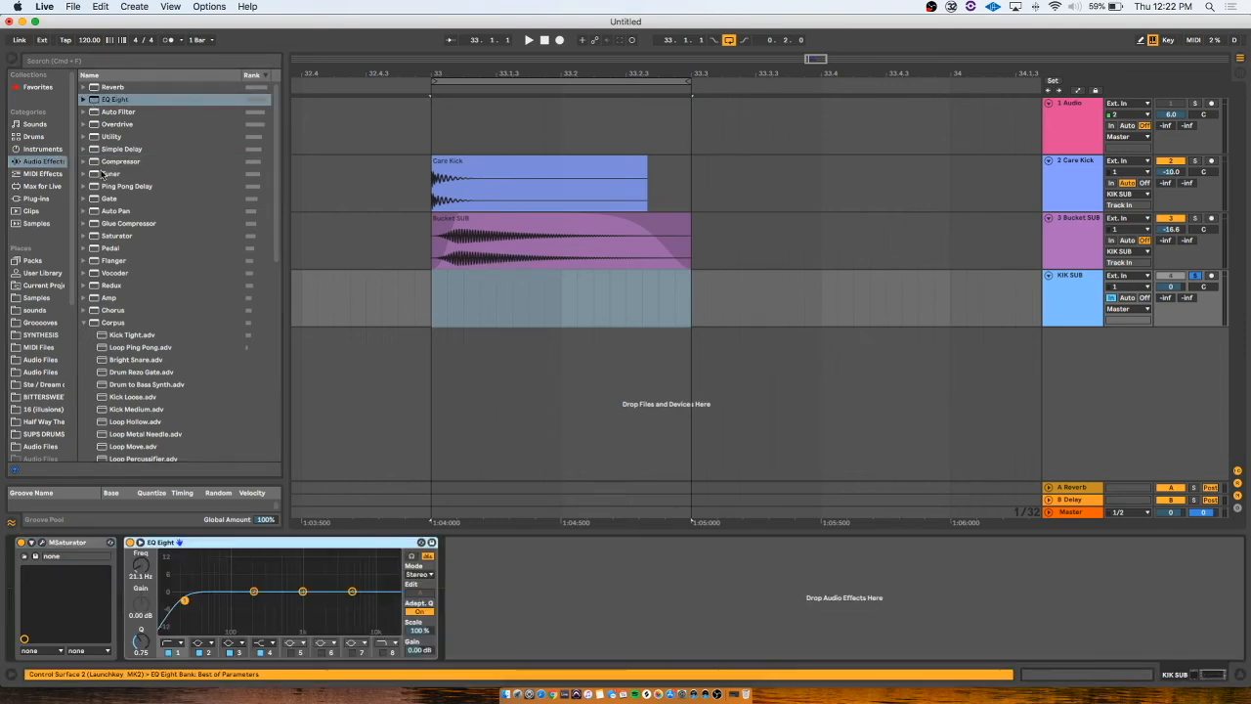
# - Add an EQ Eight to the Bucket SUB track and cut band 2 by 10.5 dB at 102 Hz
pyautogui.click(89, 100)
pyautogui.click(476, 247)
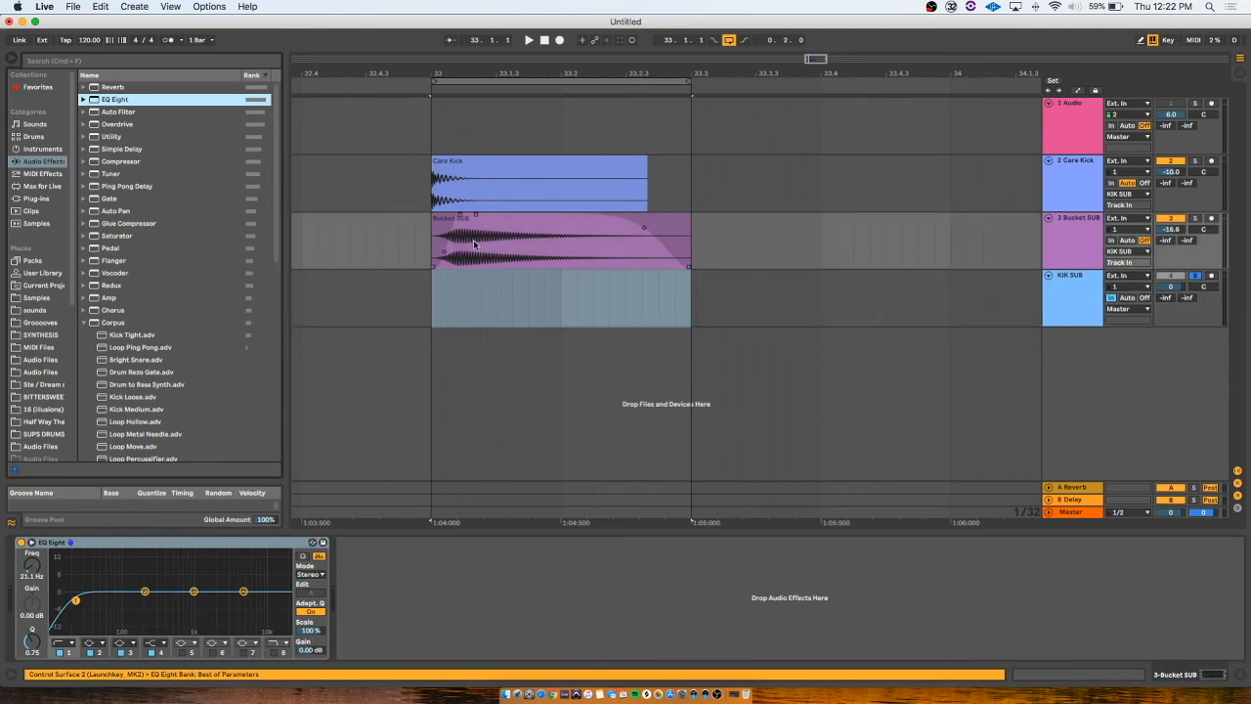
pyautogui.press('space')
pyautogui.moveTo(146, 591); pyautogui.dragTo(125, 621)
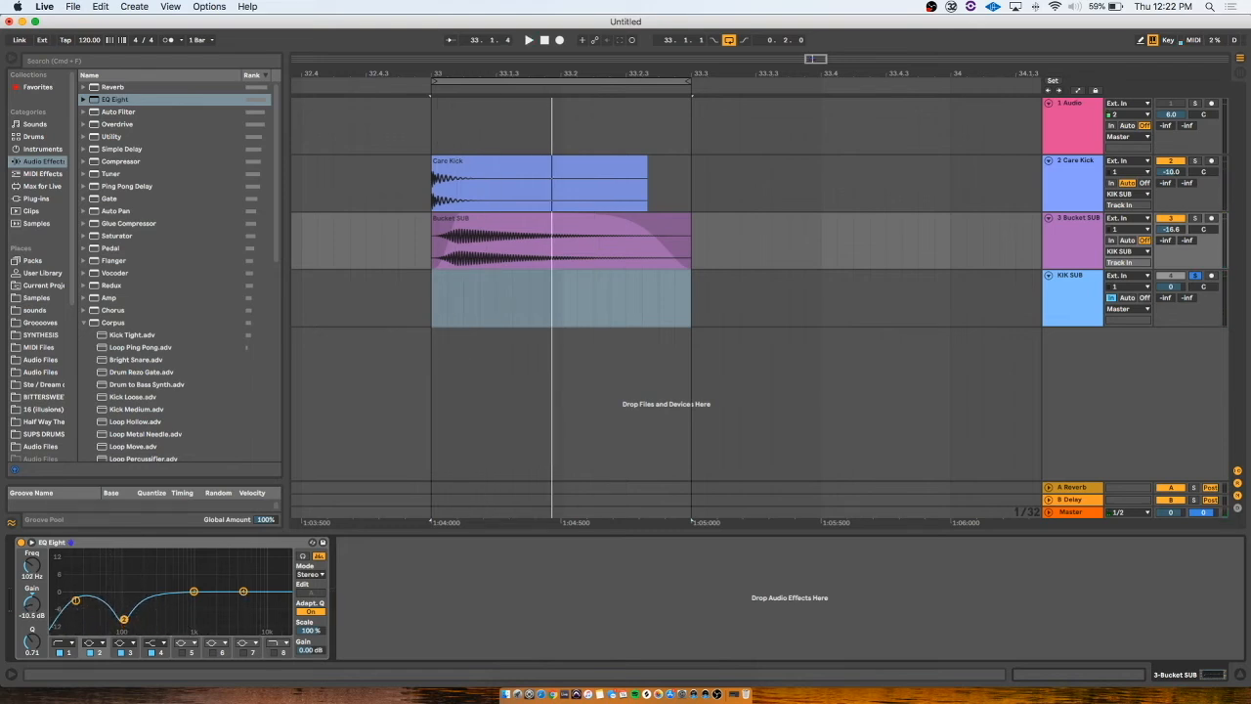
# - In the Bucket SUB EQ Eight, narrow the 102 Hz cut and make band 1 a steep low cut at 40 Hz with Q 0.75
pyautogui.press('space')
pyautogui.moveTo(124, 620)
pyautogui.mouseDown()
pyautogui.moveTo(111, 619)
pyautogui.moveTo(123, 615)
pyautogui.mouseUp()
pyautogui.moveTo(33, 641); pyautogui.dragTo(85, 597)
pyautogui.press('space')
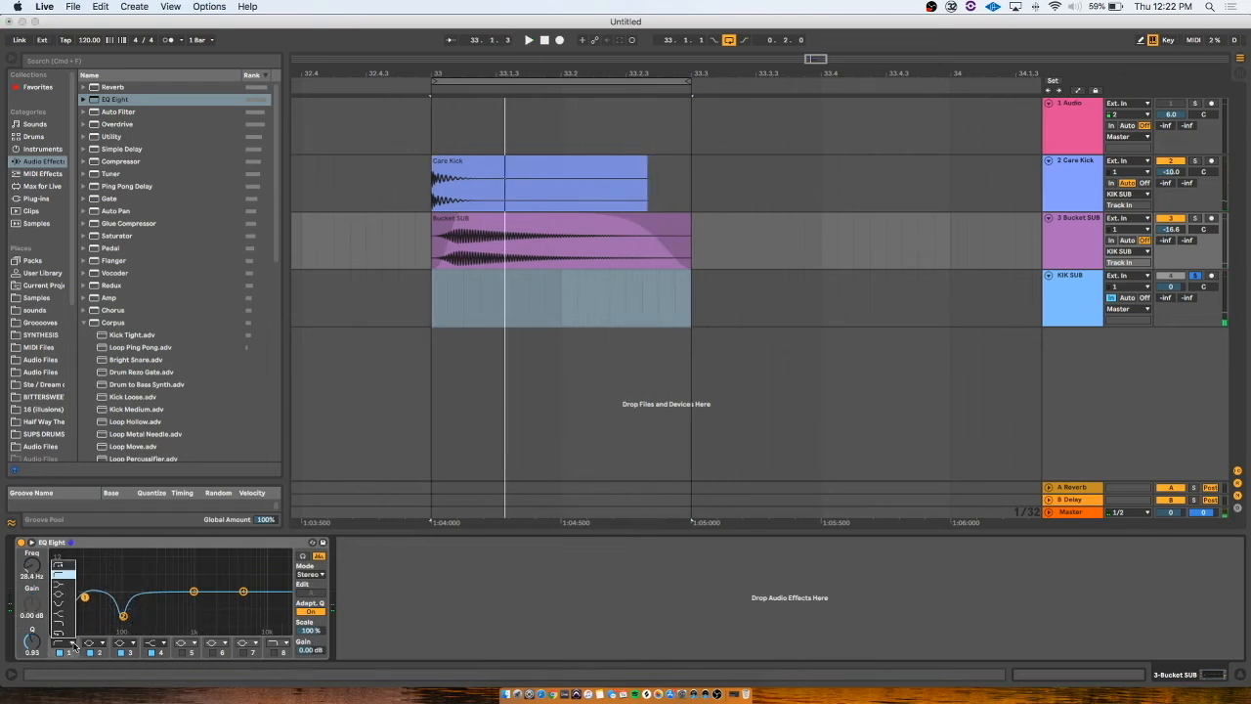
pyautogui.click(68, 566)
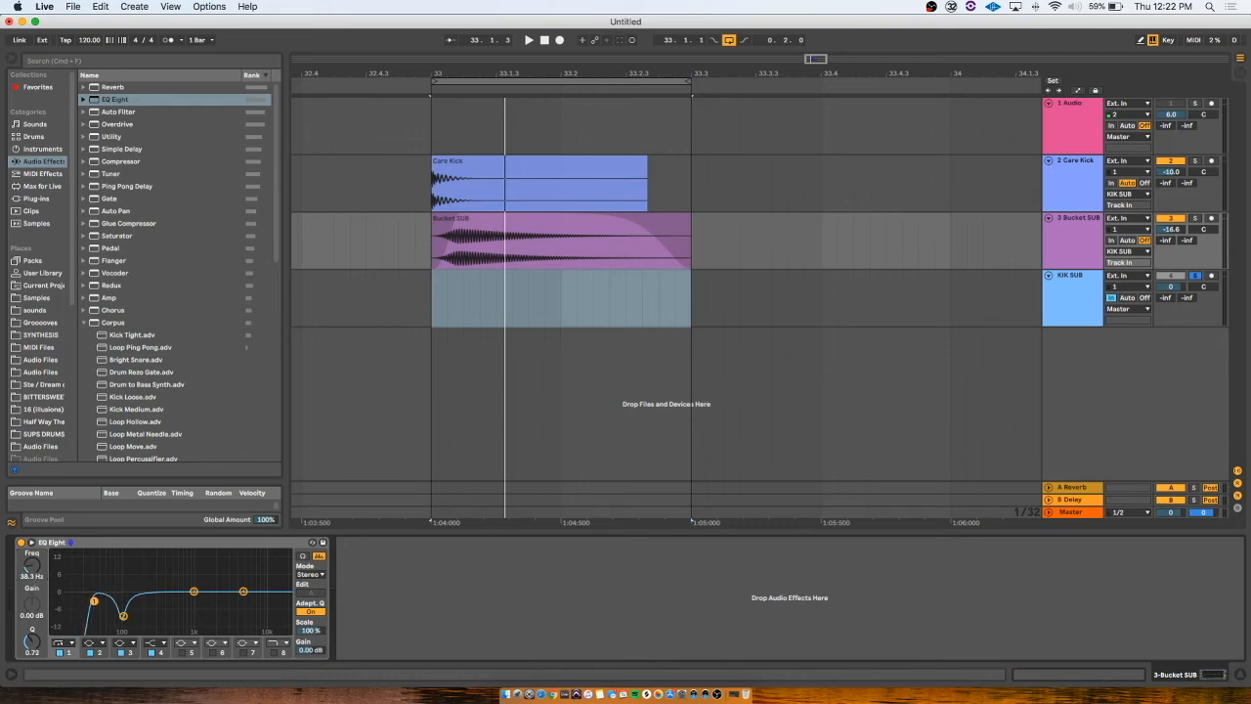
pyautogui.press('space')
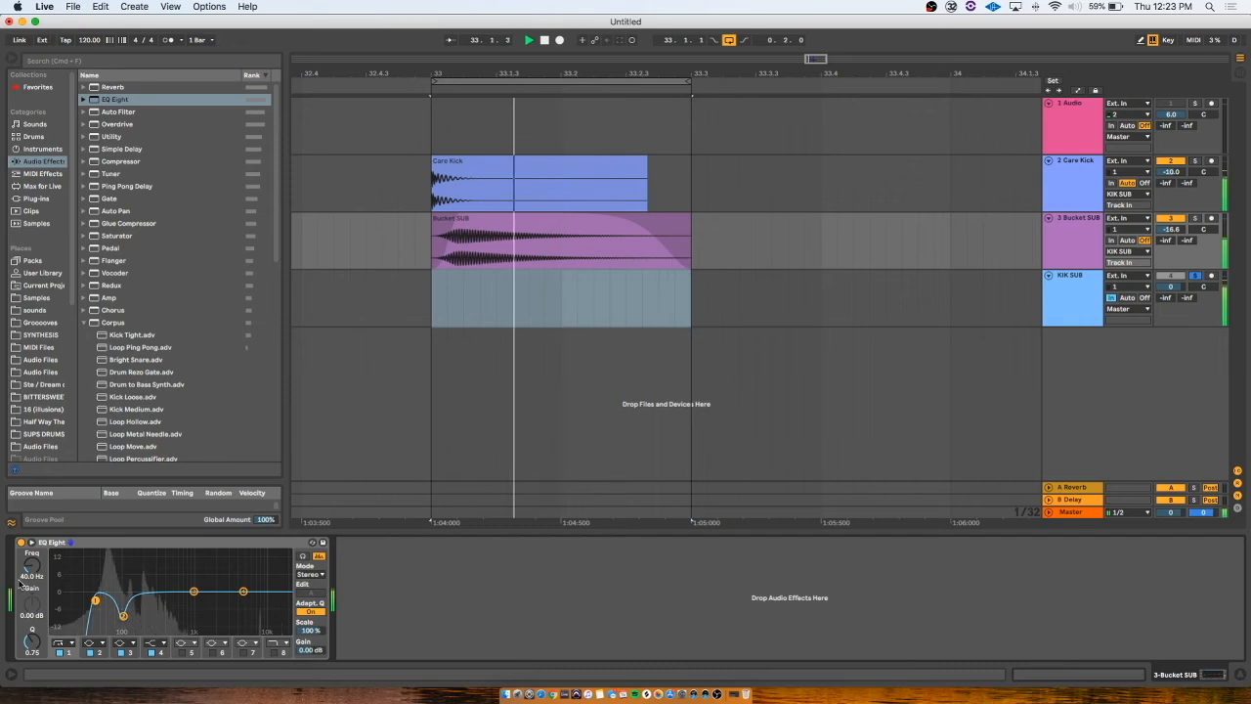
pyautogui.click(514, 231)
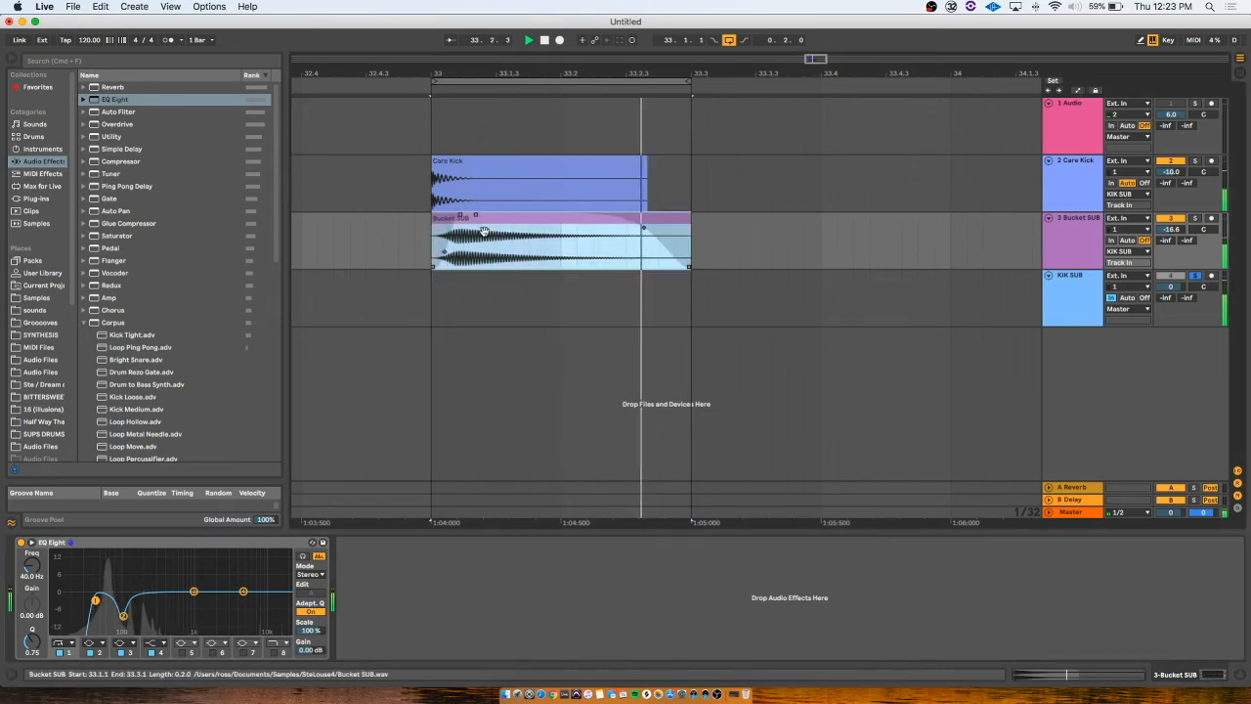
pyautogui.click(86, 101)
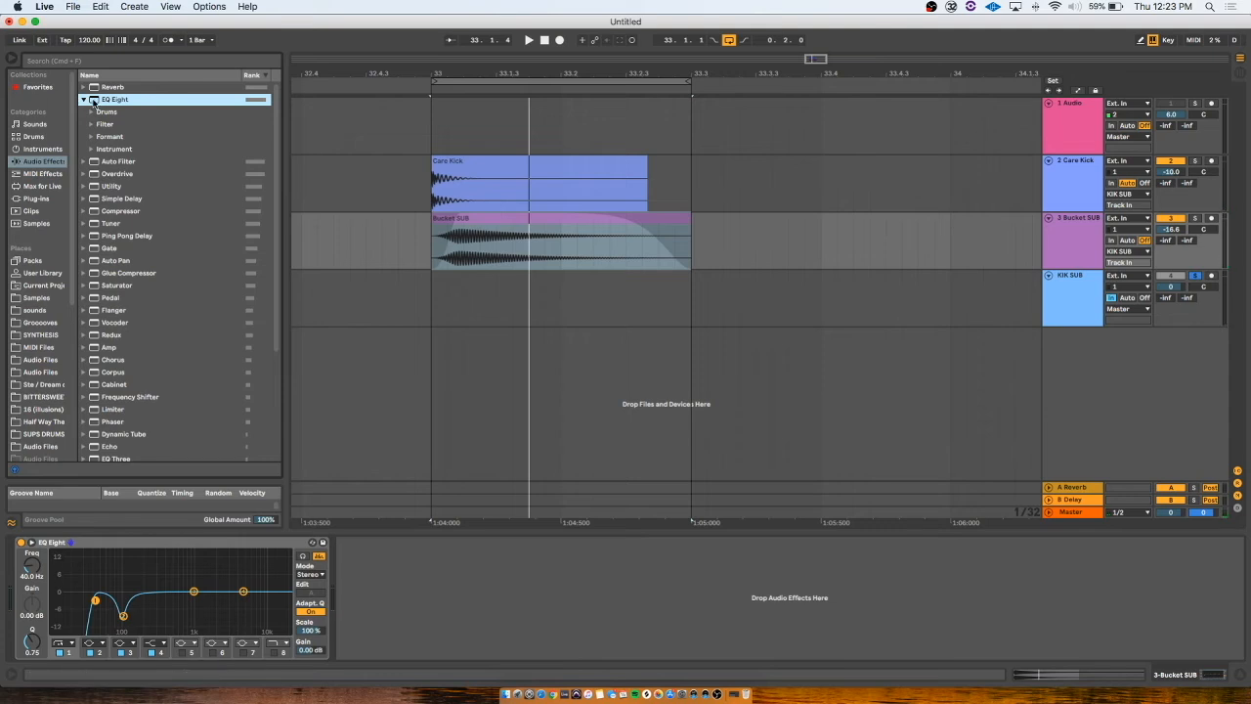
pyautogui.moveTo(461, 293); pyautogui.dragTo(459, 293)
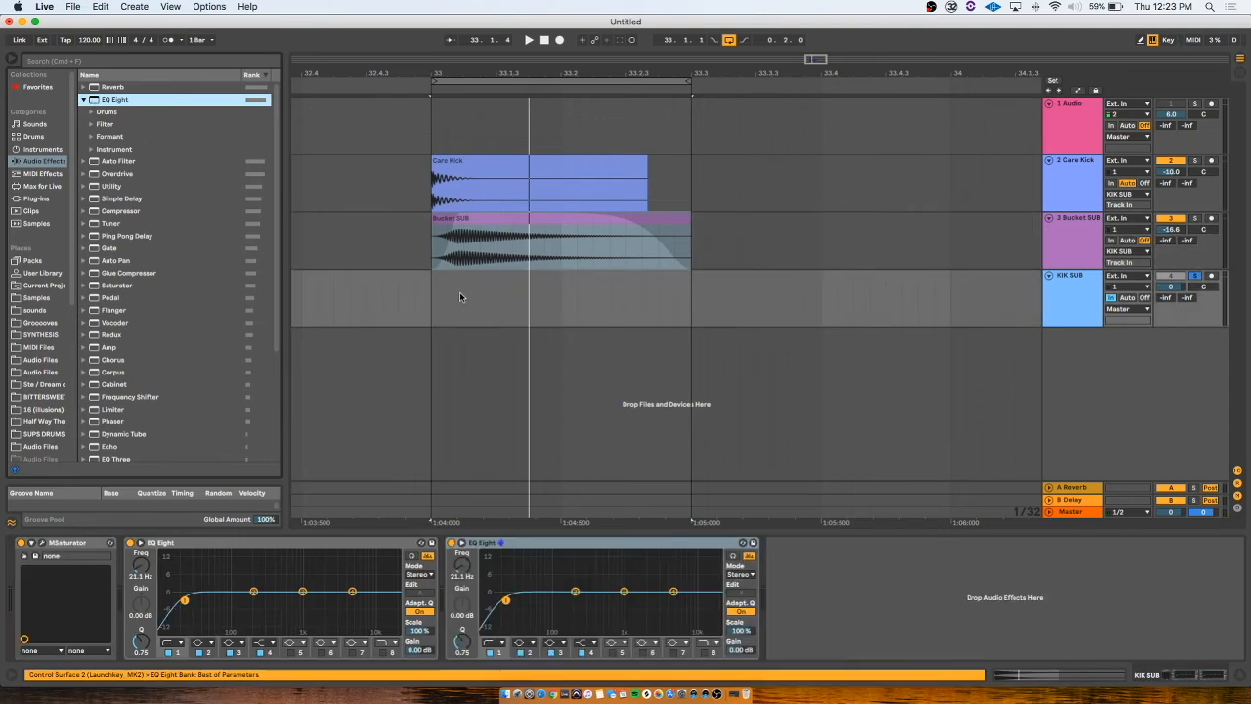
pyautogui.click(202, 548)
pyautogui.press('Delete')
# - In the KIK SUB EQ Eight, cut band 2 by 7.81 dB at 202 Hz, Q 1.34, and band 3 by 6.32 dB at 495 Hz, Q 2.70
pyautogui.press('space')
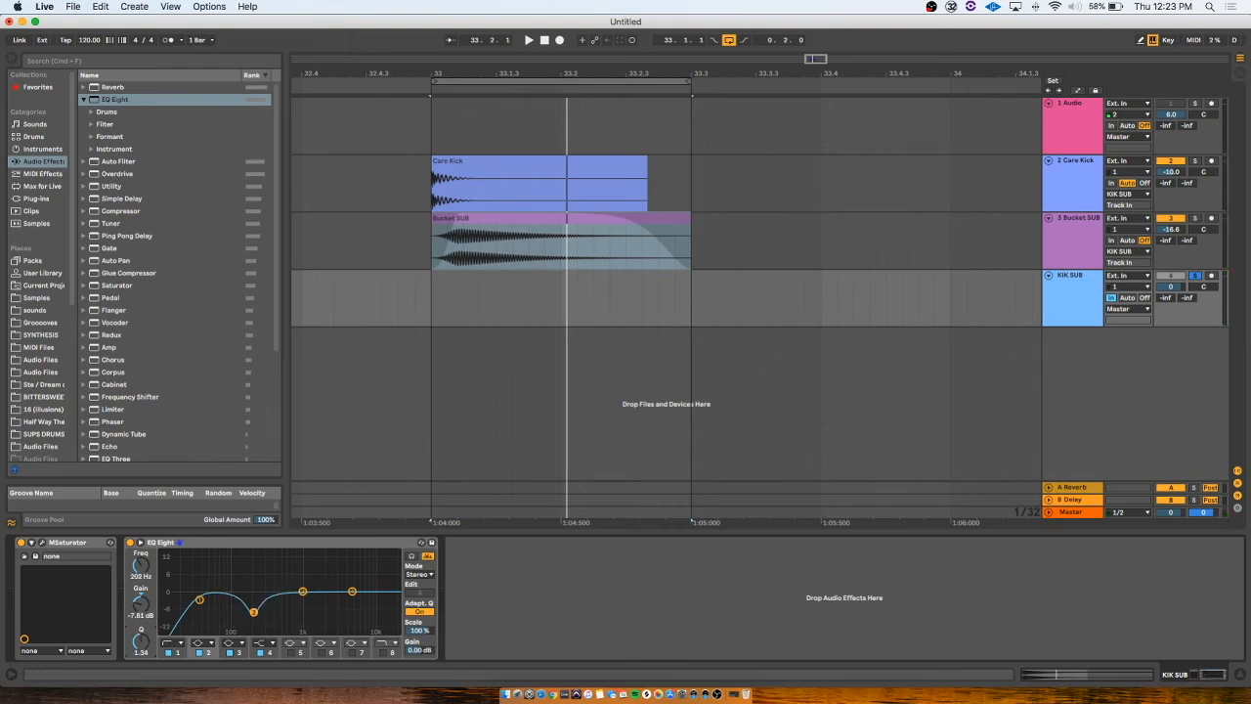
pyautogui.moveTo(301, 593); pyautogui.dragTo(278, 564)
pyautogui.press('space')
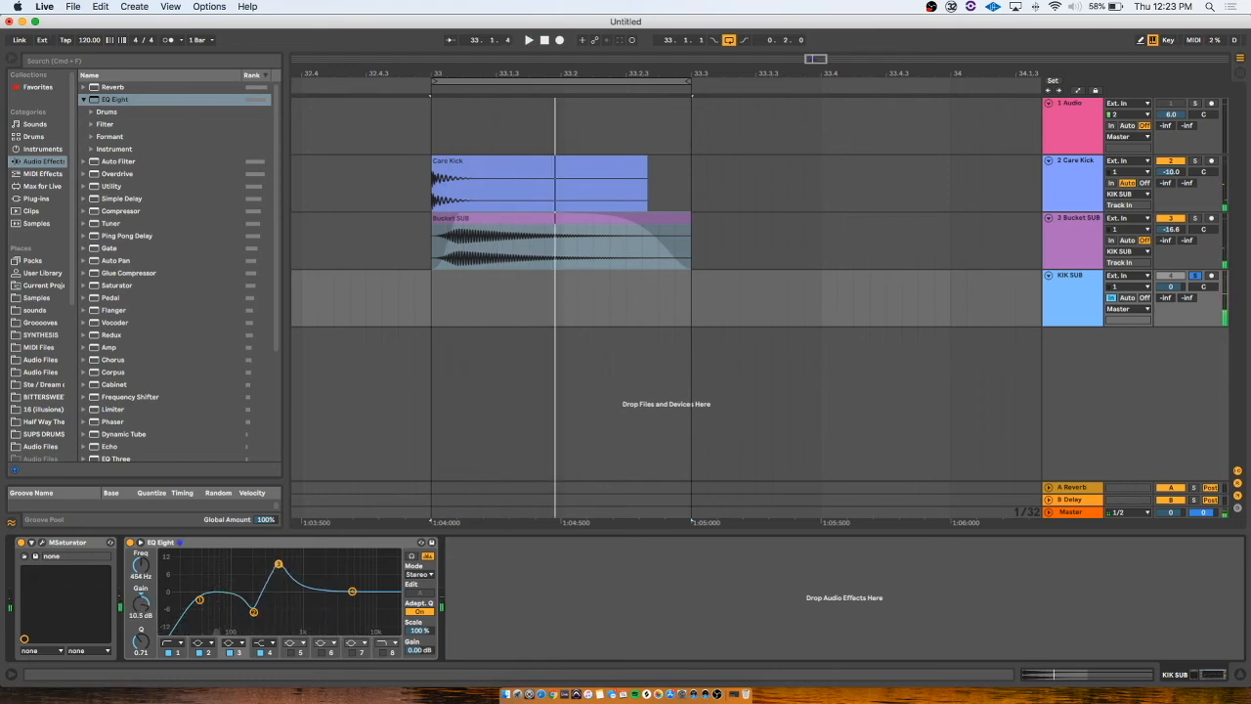
pyautogui.moveTo(278, 559); pyautogui.dragTo(276, 594)
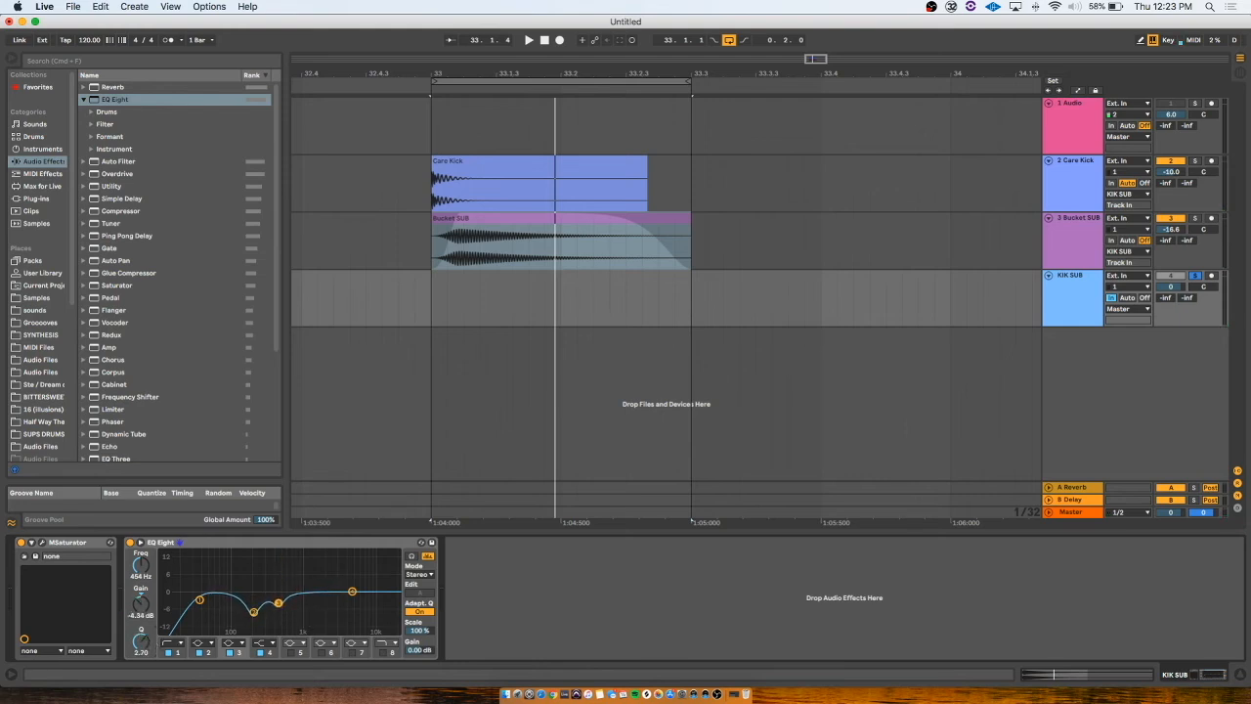
pyautogui.press('space')
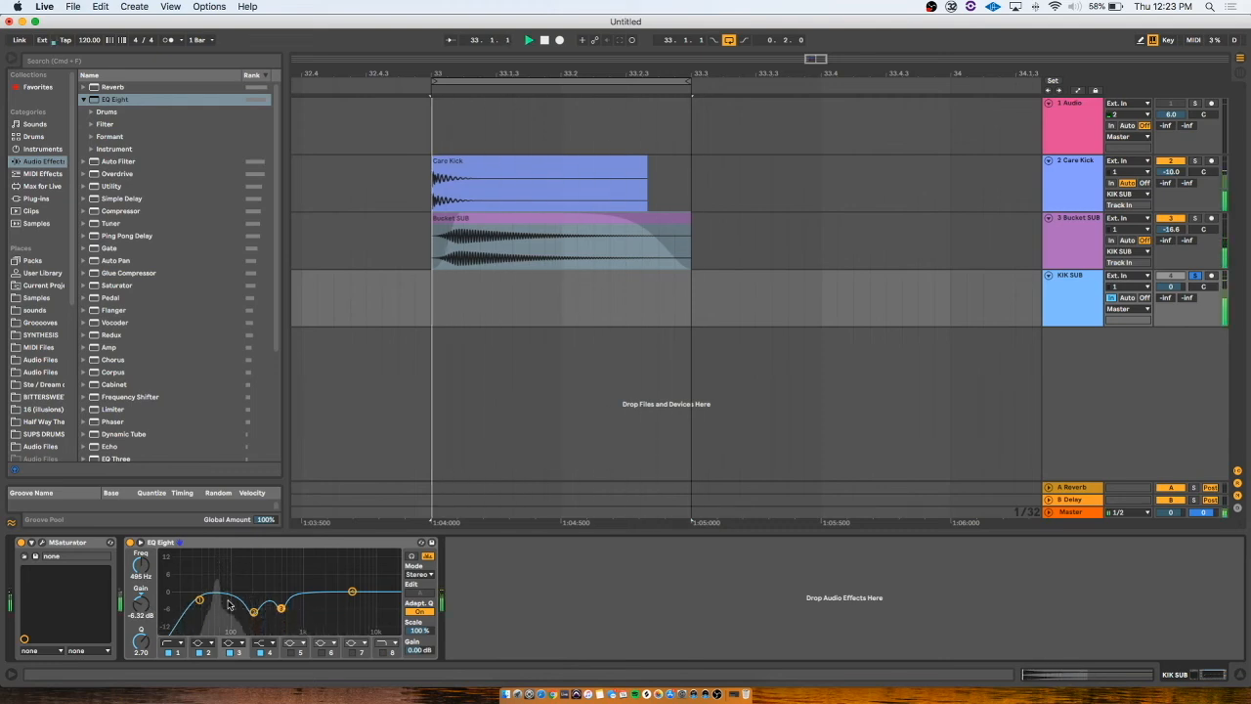
pyautogui.press('space')
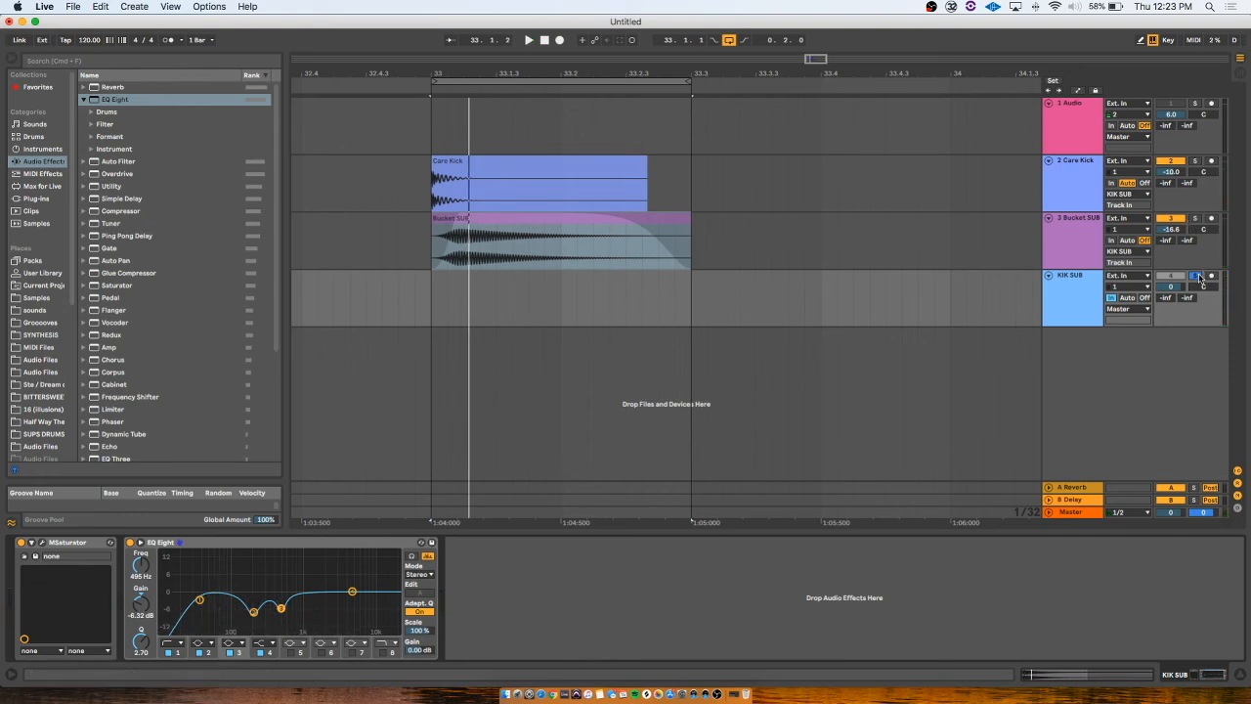
# - Fold the Bucket SUB track and select the loop range on the KIK SUB track with its solo turned off
pyautogui.click(1049, 217)
pyautogui.click(1050, 160)
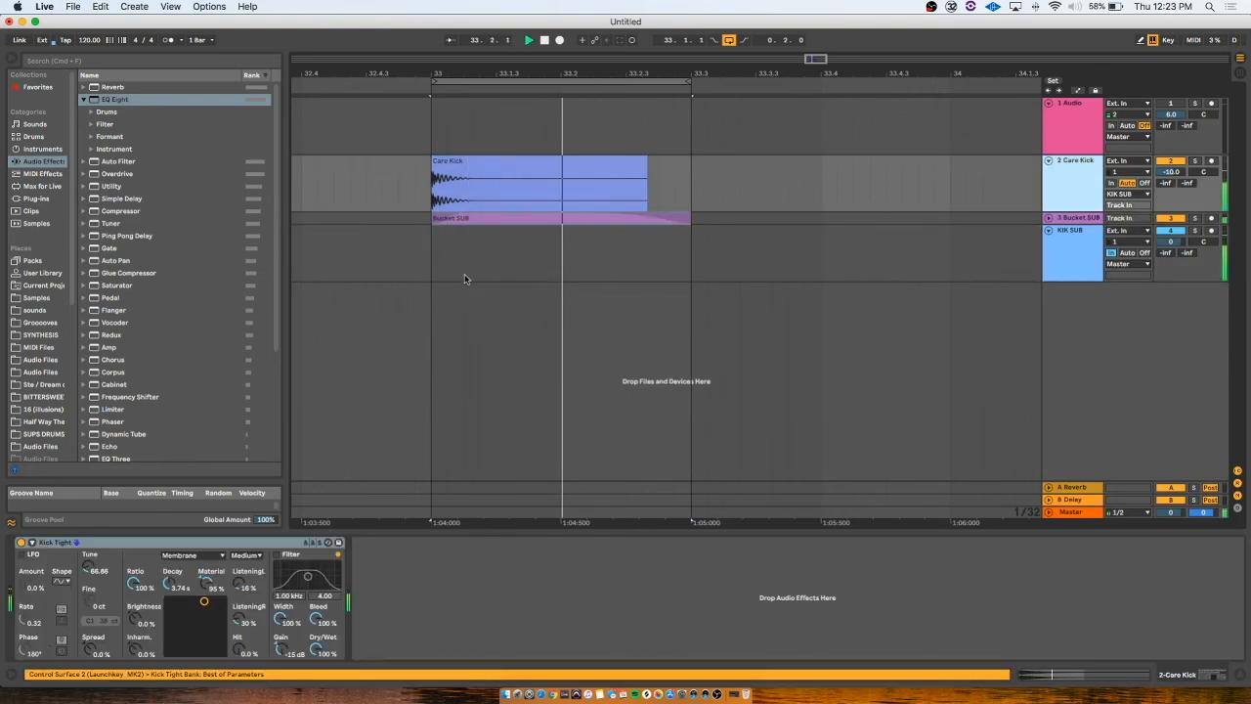
pyautogui.moveTo(432, 276); pyautogui.dragTo(692, 268)
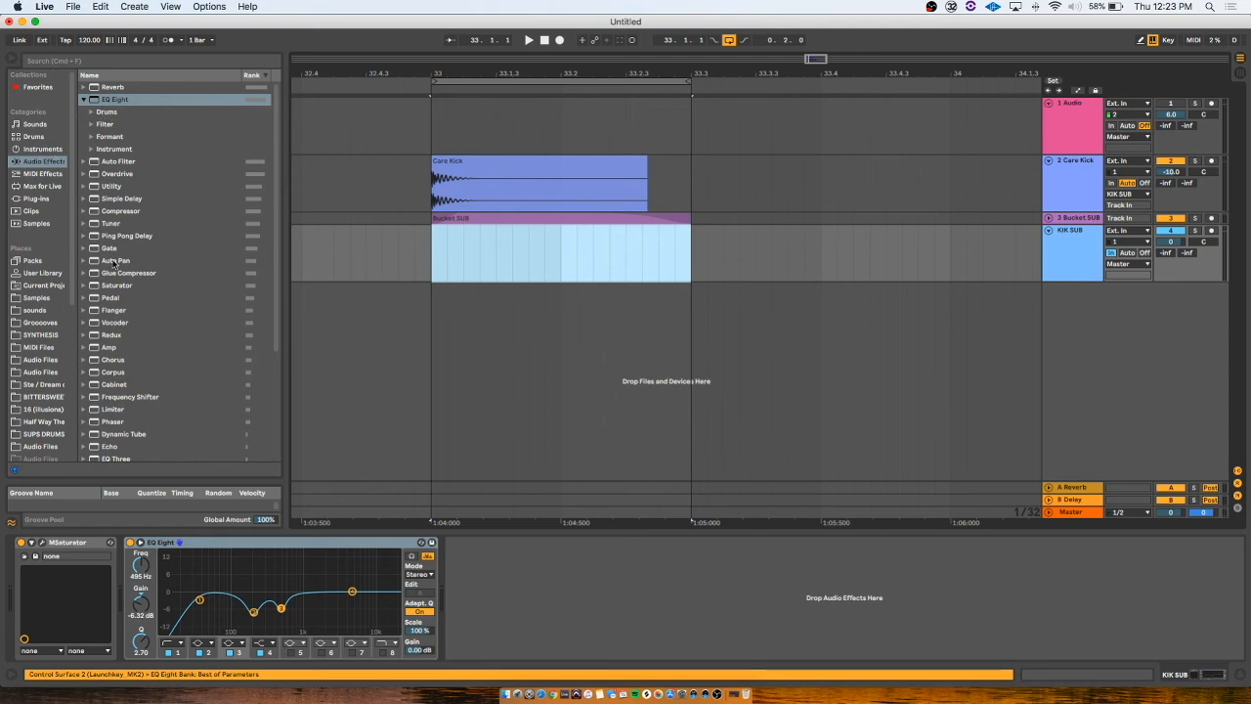
# - Add Overdrive after EQ Eight on KIK SUB with its filter at 842 Hz, bandwidth 9.00, Drive 29% and Dry/Wet 48%, and audition it
pyautogui.click(99, 174)
pyautogui.moveTo(533, 497); pyautogui.dragTo(567, 577)
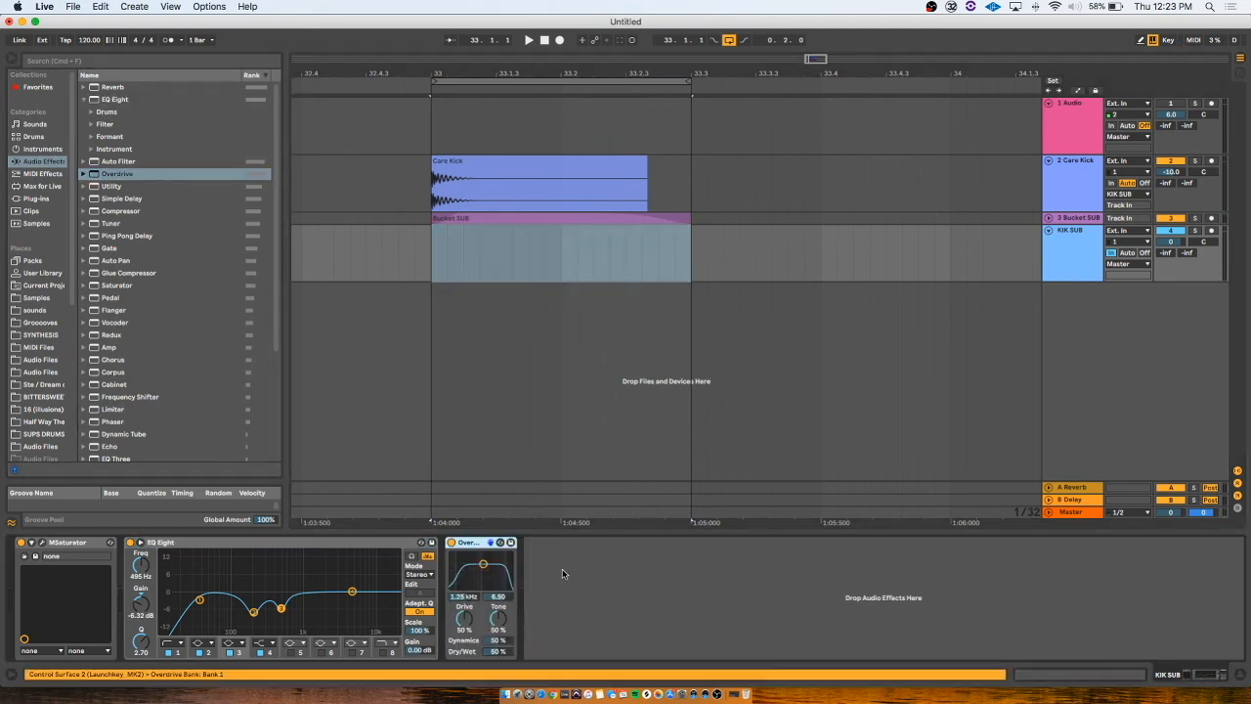
pyautogui.moveTo(467, 621); pyautogui.dragTo(497, 653)
pyautogui.press('space')
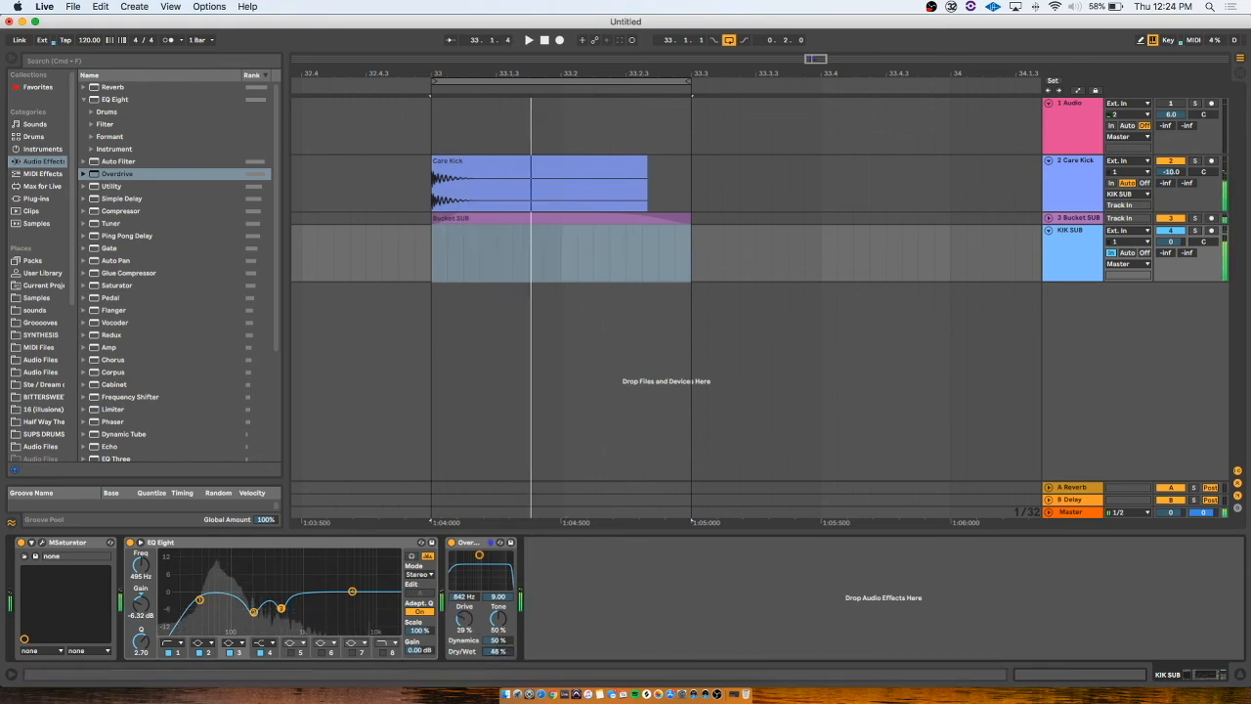
pyautogui.press('space')
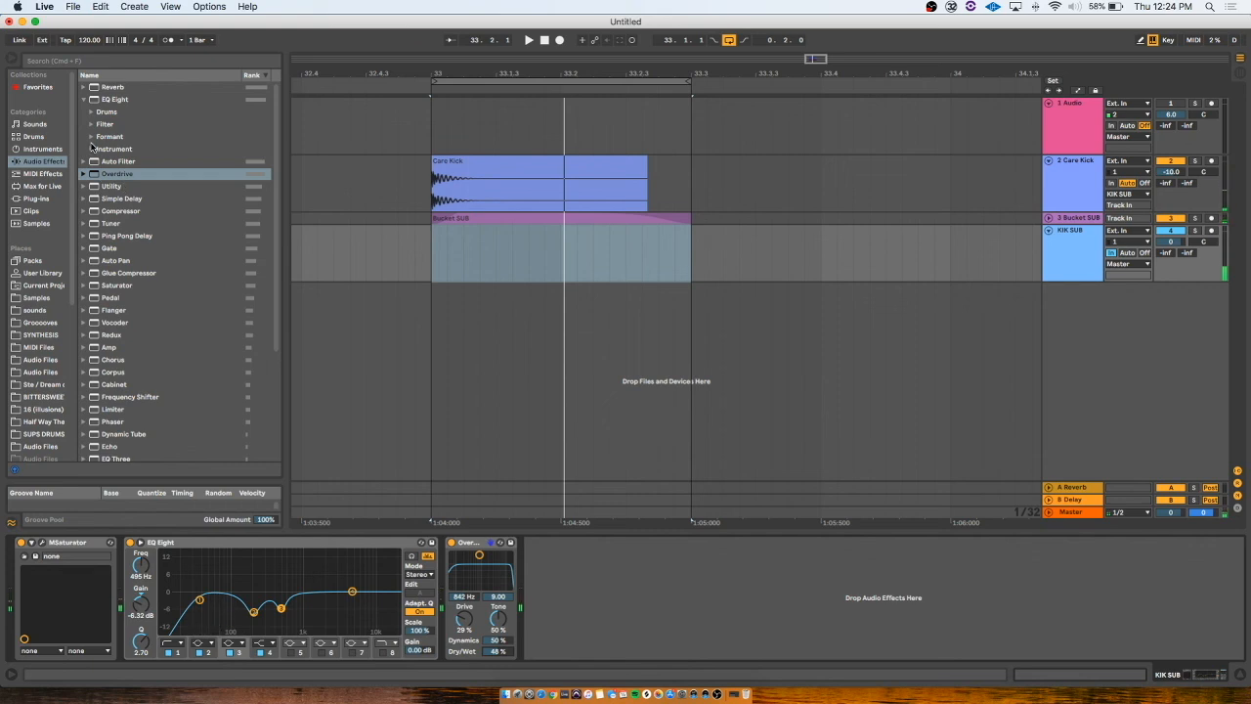
# - Bypass Overdrive and add a Saturator after it with Soft Clip on and the Soft Sine curve
pyautogui.click(83, 99)
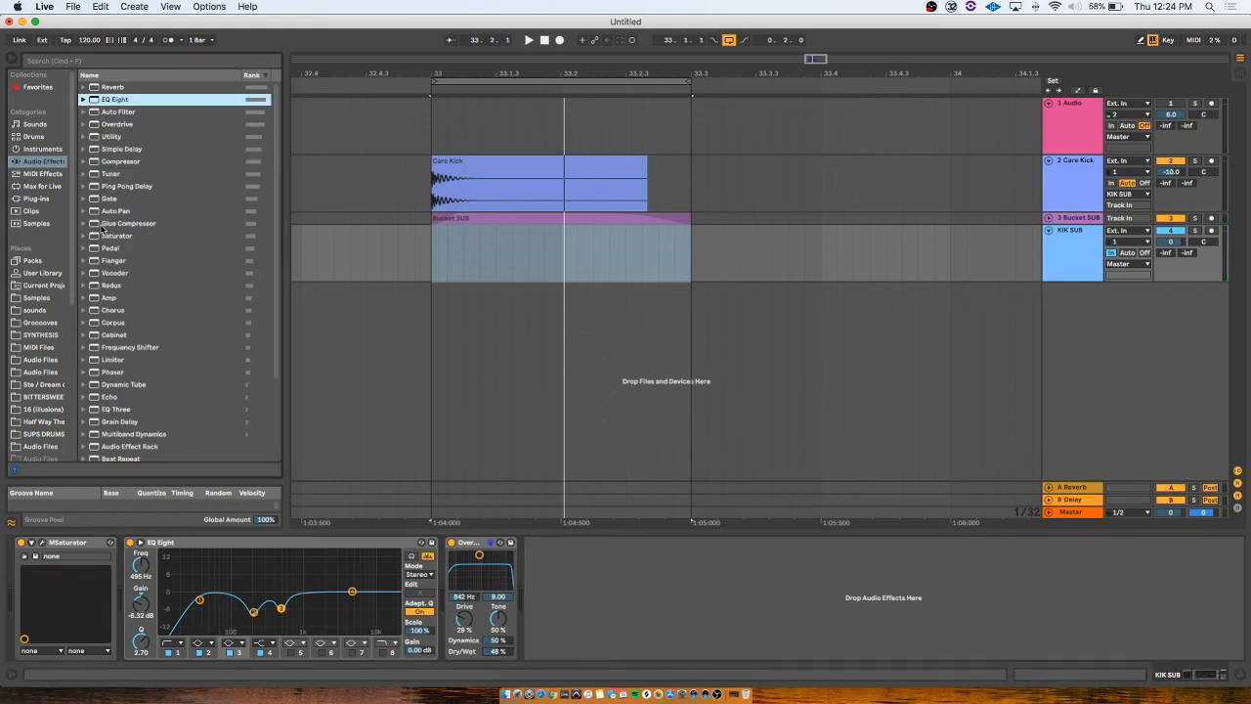
pyautogui.moveTo(93, 240); pyautogui.dragTo(588, 598)
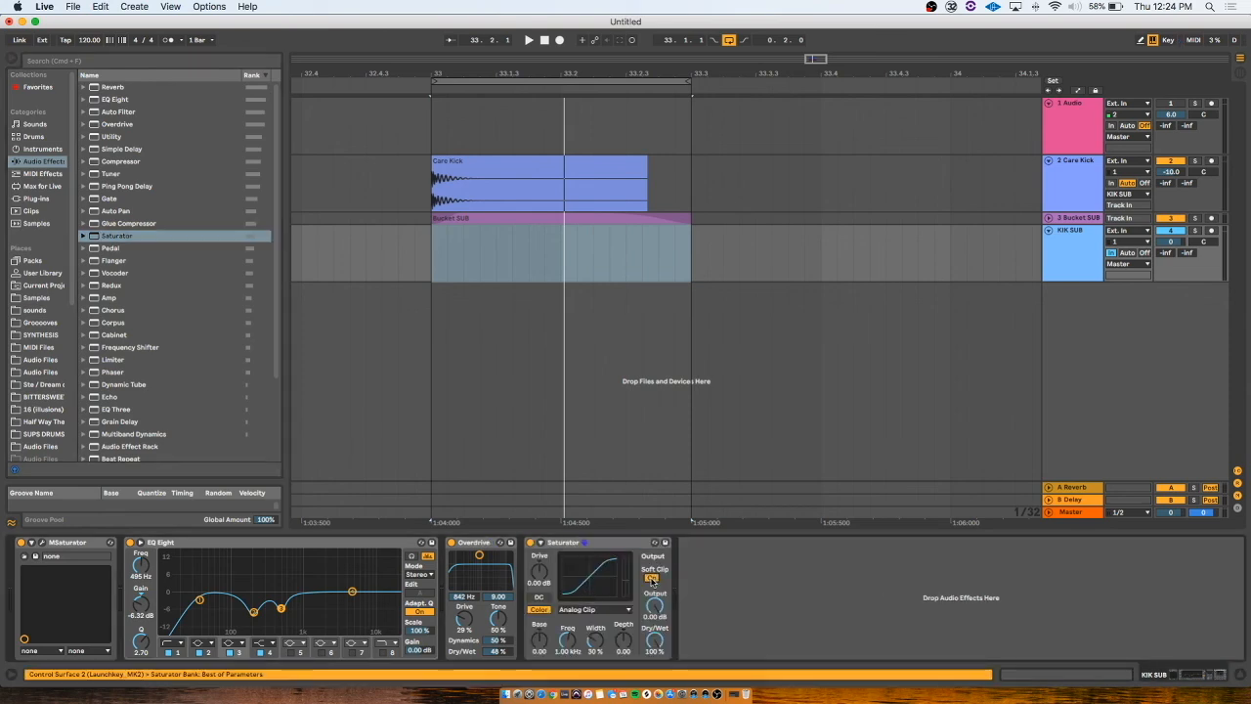
pyautogui.click(584, 609)
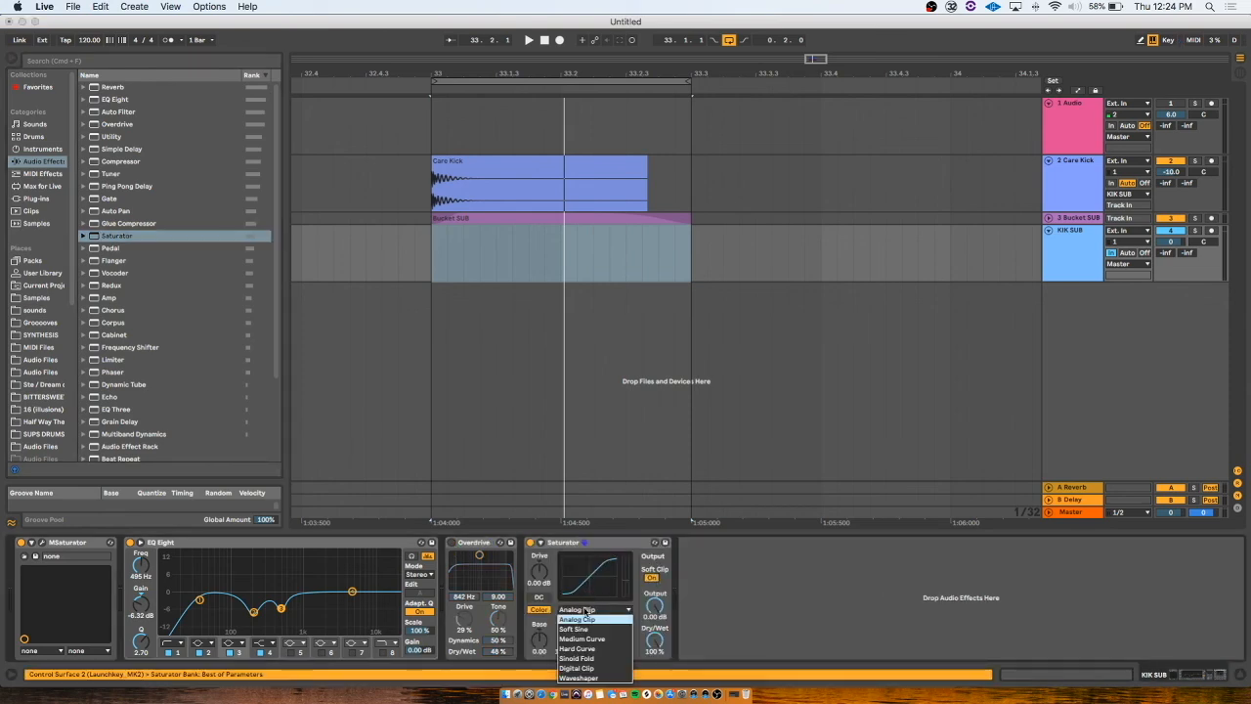
pyautogui.click(585, 628)
# - Set the Saturator's Drive to 12.6 dB while auditioning the loop
pyautogui.press('space')
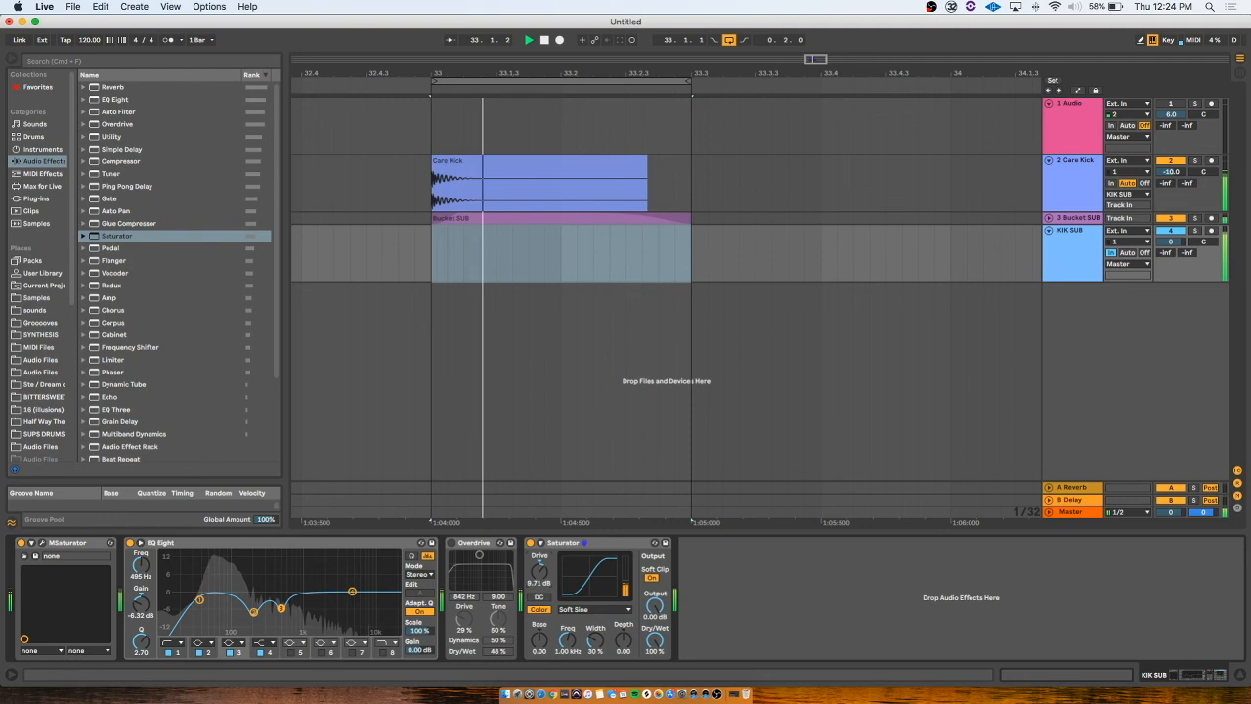
pyautogui.moveTo(540, 572)
pyautogui.mouseDown()
pyautogui.moveTo(539, 539)
pyautogui.moveTo(543, 564)
pyautogui.mouseUp()
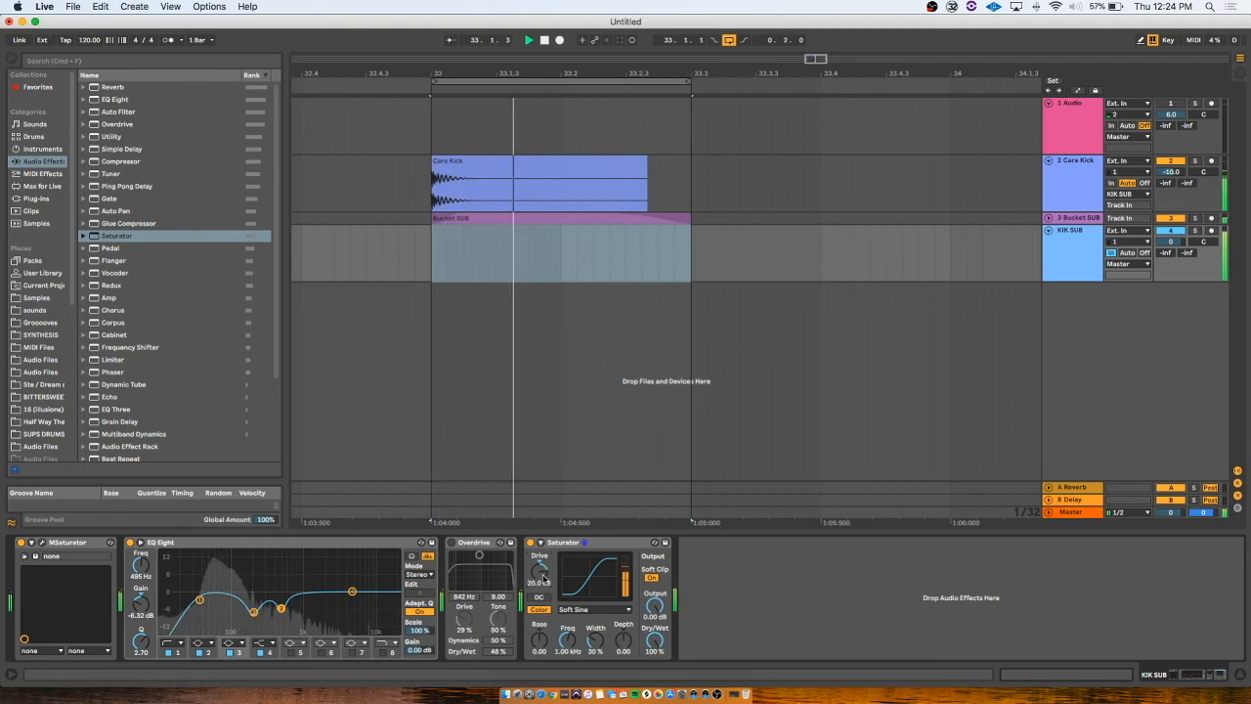
pyautogui.moveTo(543, 579); pyautogui.dragTo(543, 597)
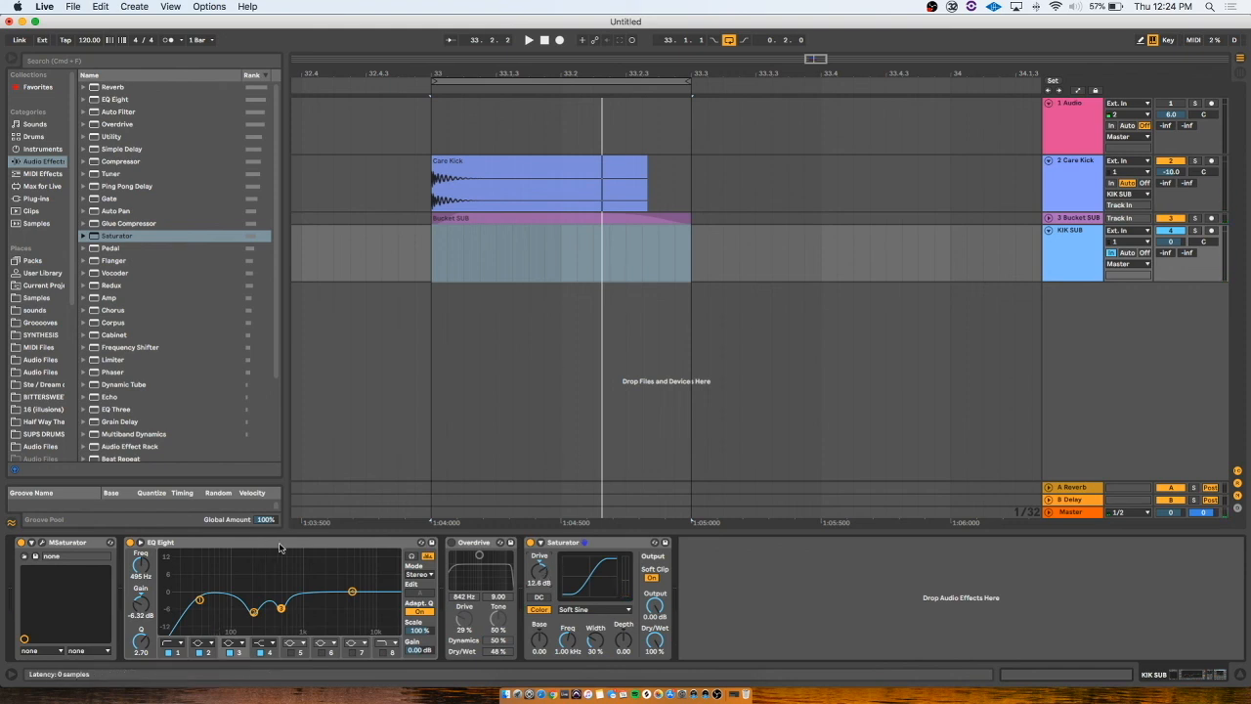
# - Zoom the arrangement timeline out around the loop region
pyautogui.click(663, 78)
pyautogui.moveTo(661, 76); pyautogui.dragTo(541, 71)
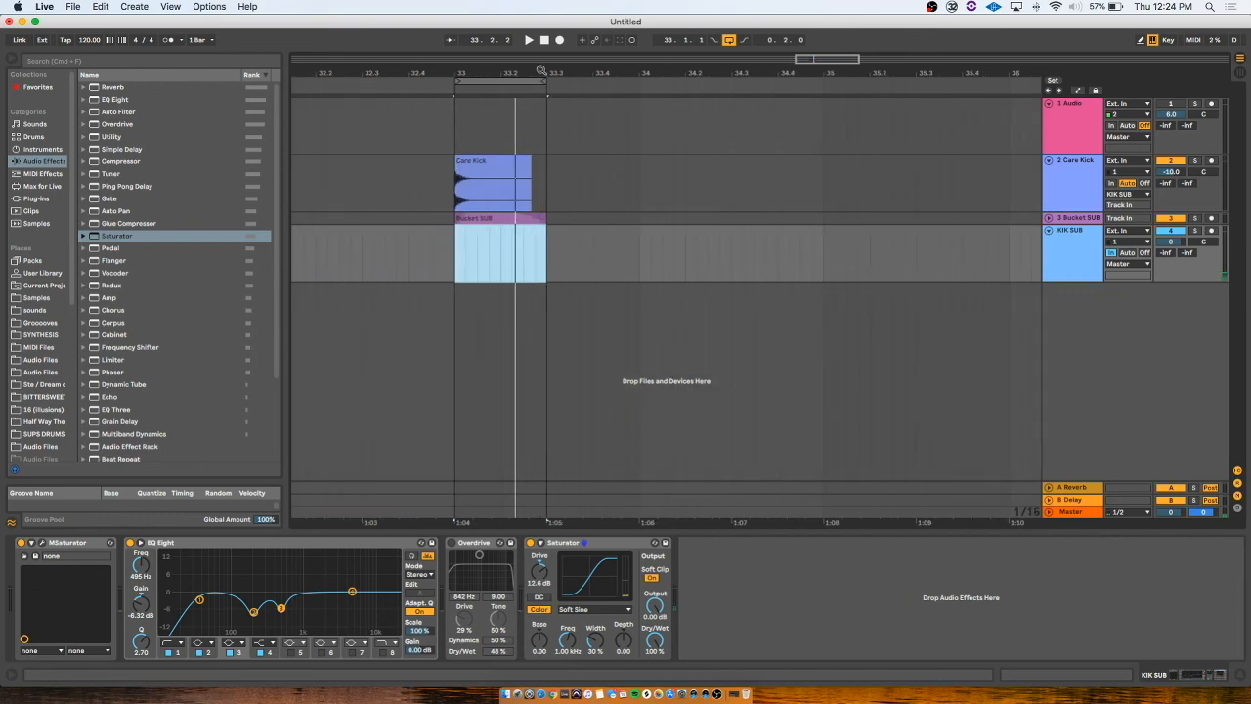